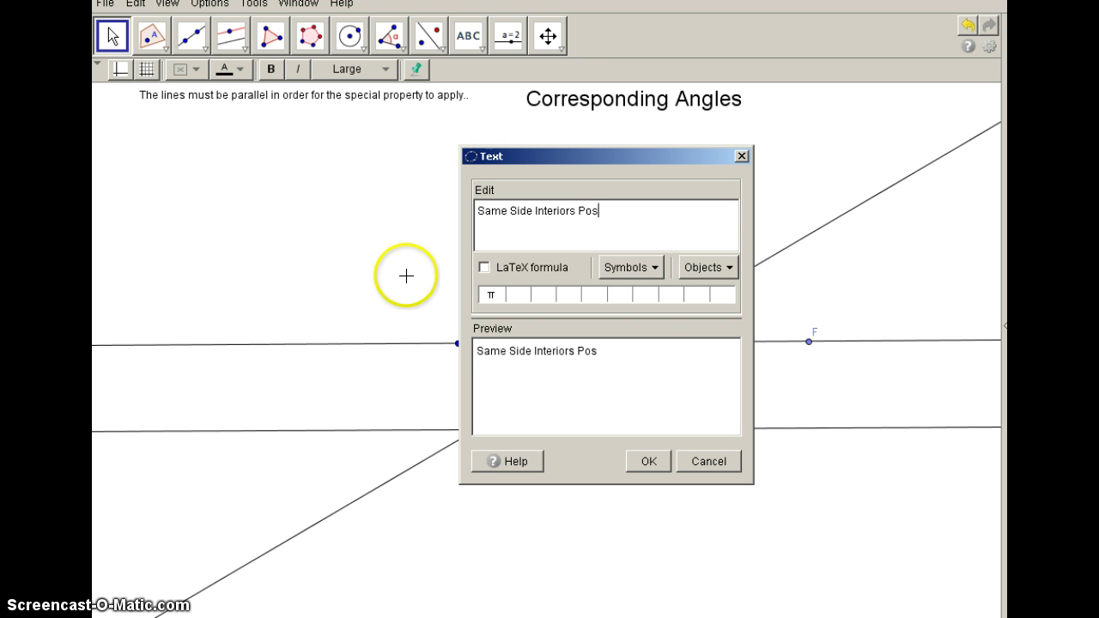
Finish the postulate text so it reads 'angles that are ssi angles when lines are parallel are supp.', fixing the 'whne' typo
text(e)
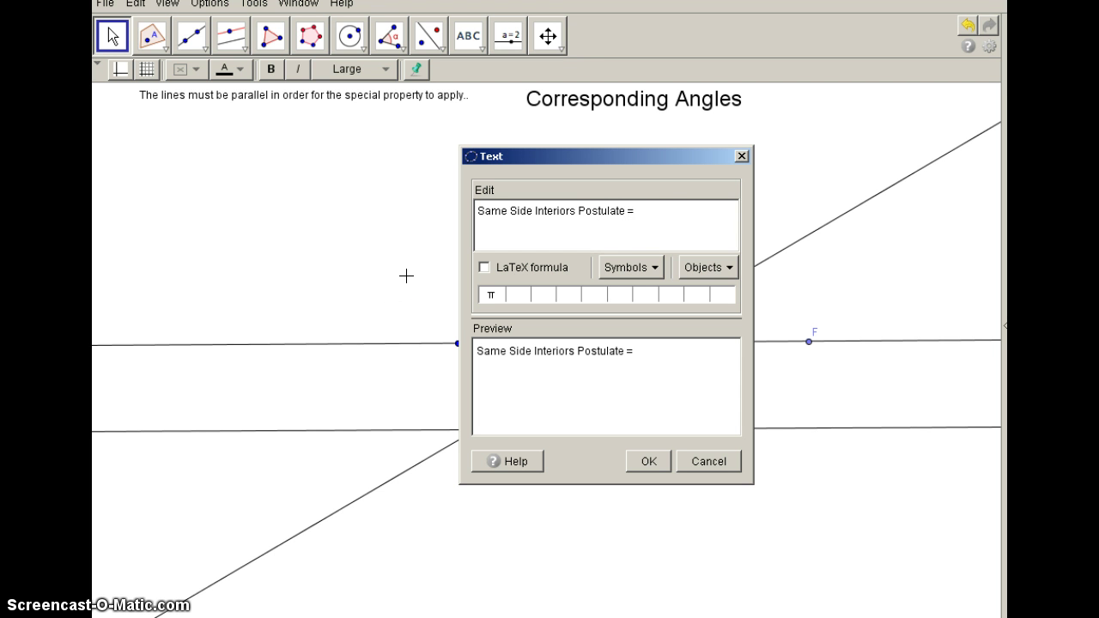
text( = angles that ar)
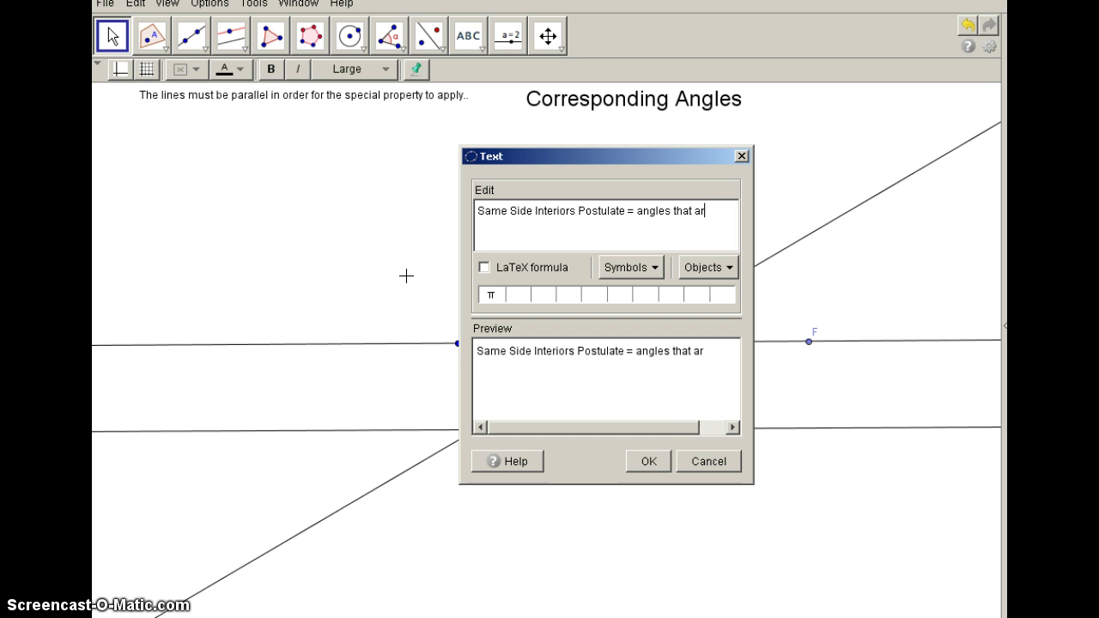
text(e ssi angles)
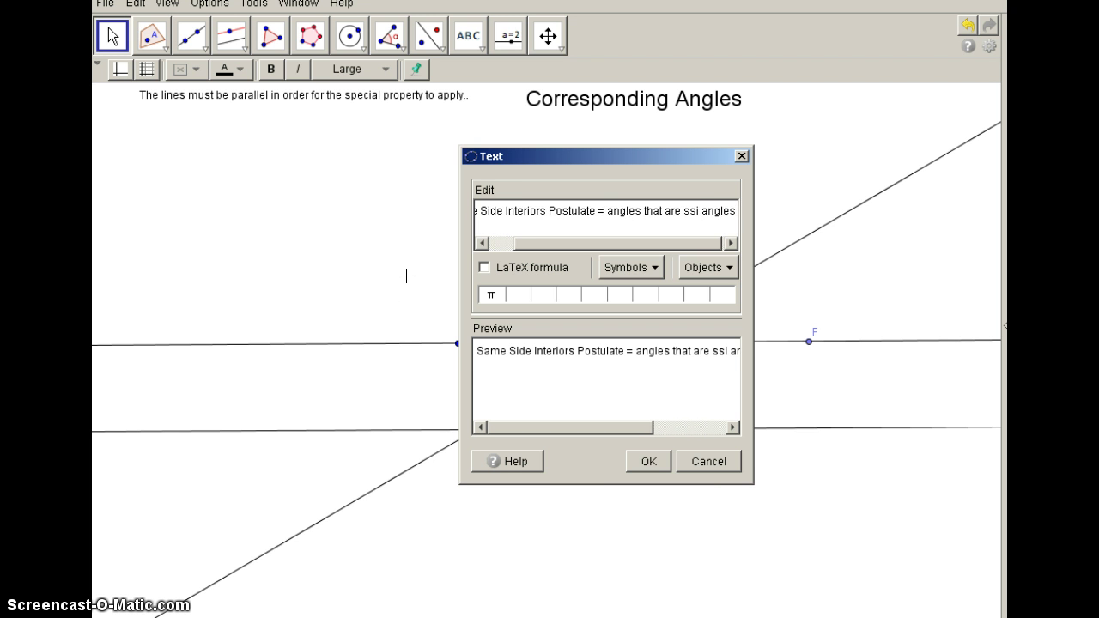
text( whne)
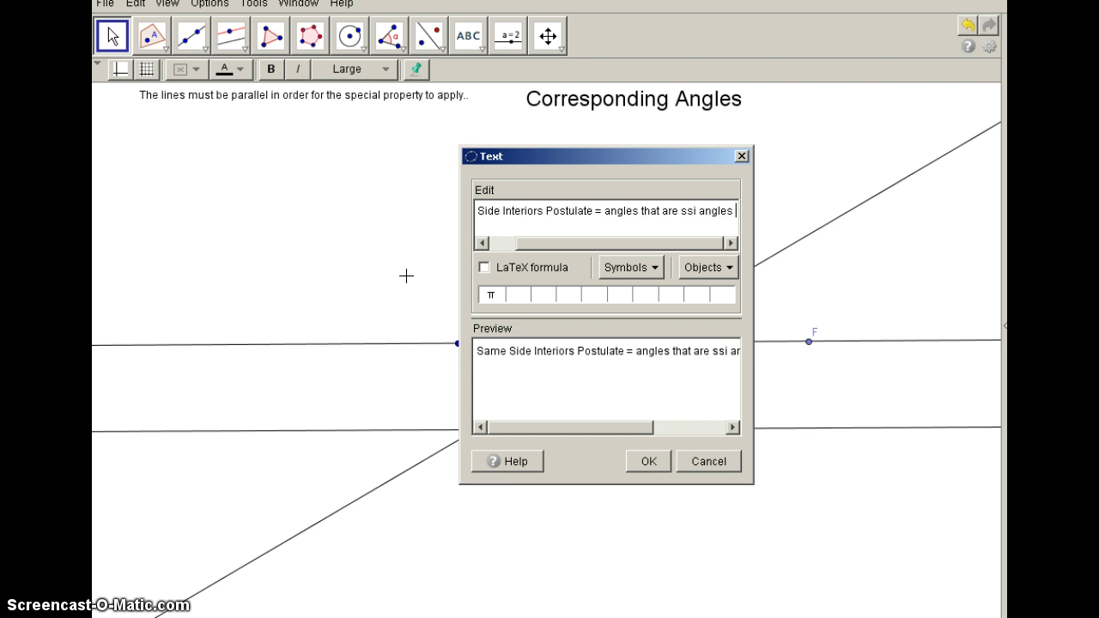
key(BackSpace)
key(BackSpace)
text(en line)
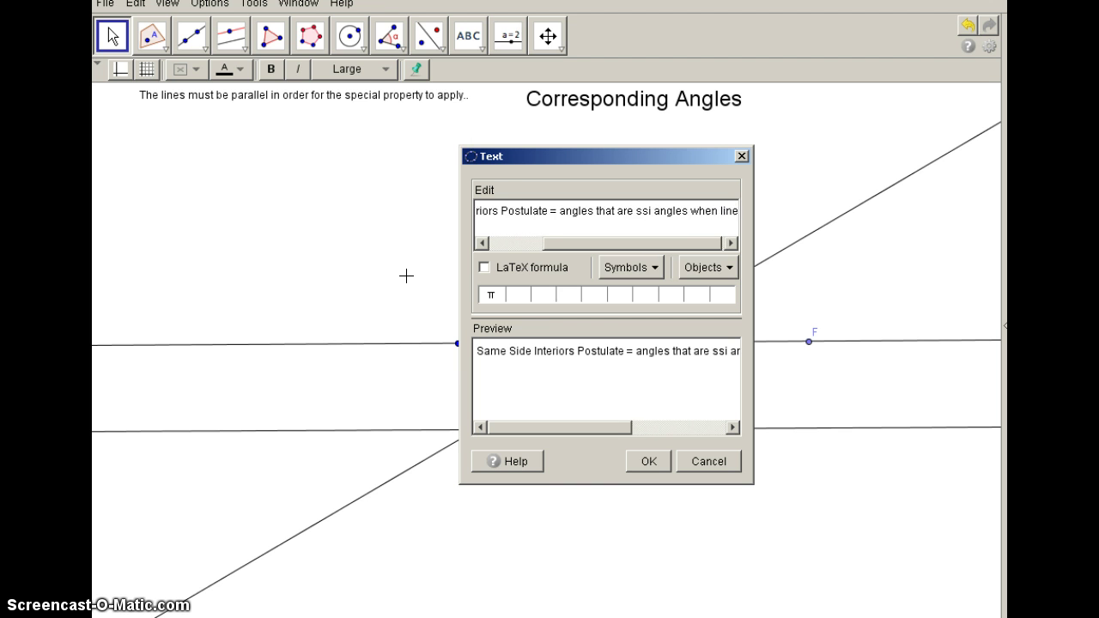
text(s are para)
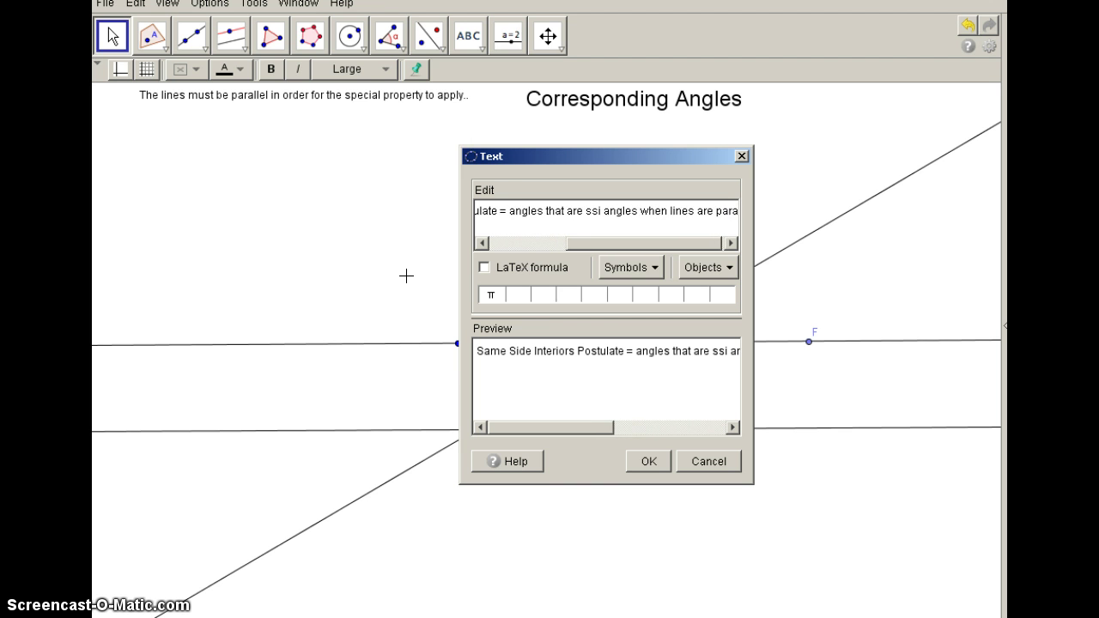
text(llel are supp.)
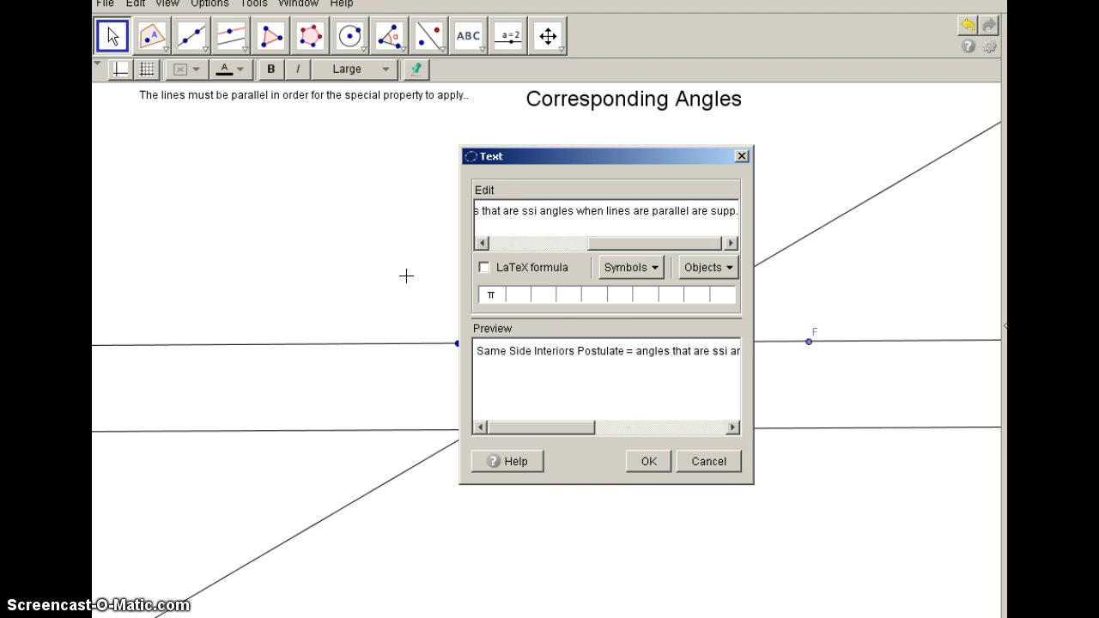
Place the postulate note, set it to Small size, and drag it left under the parallel-lines remark
click(650, 462)
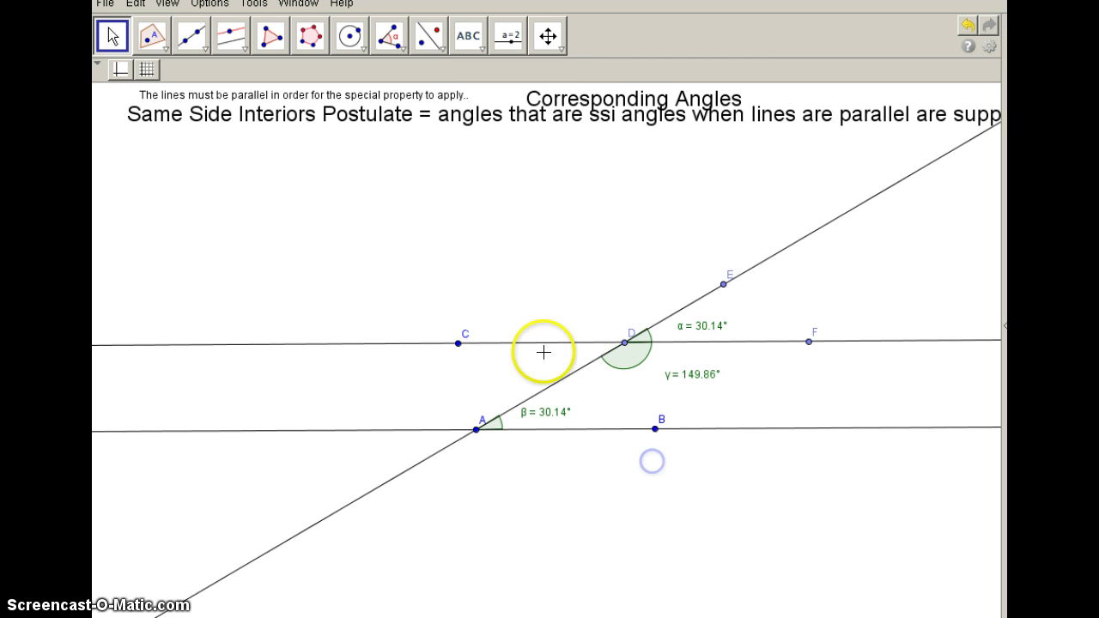
click(305, 113)
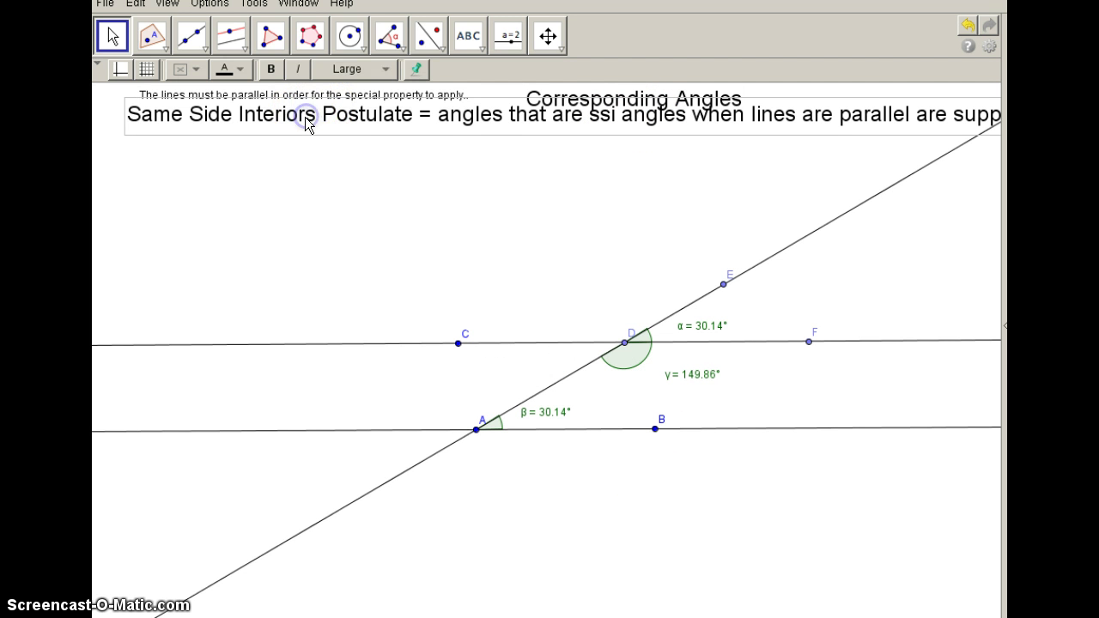
click(391, 68)
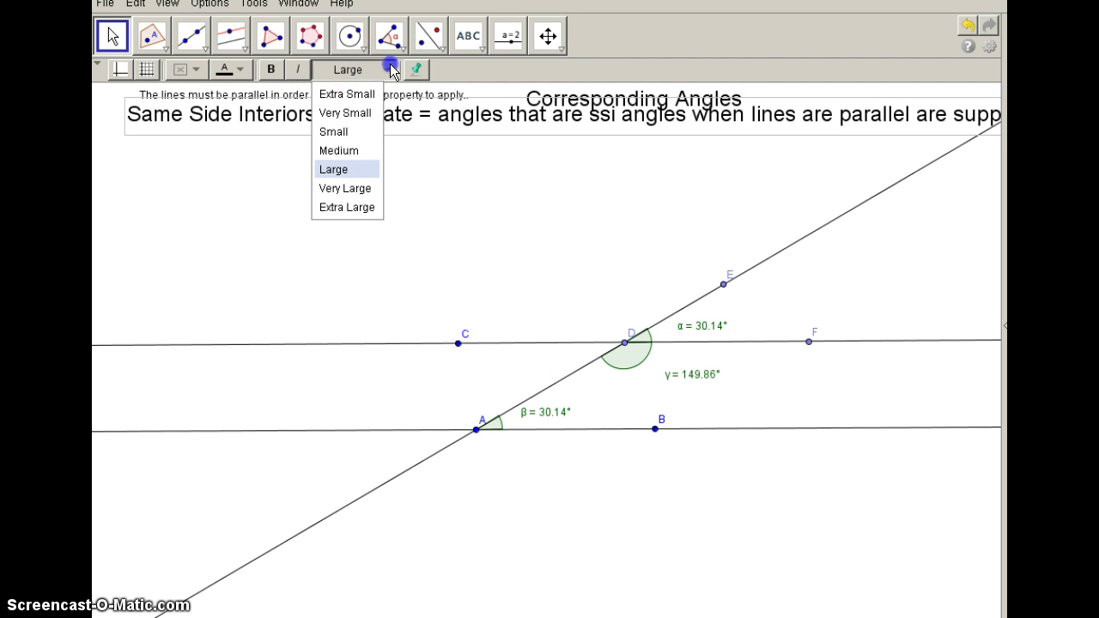
click(350, 131)
drag(340, 126, 314, 127)
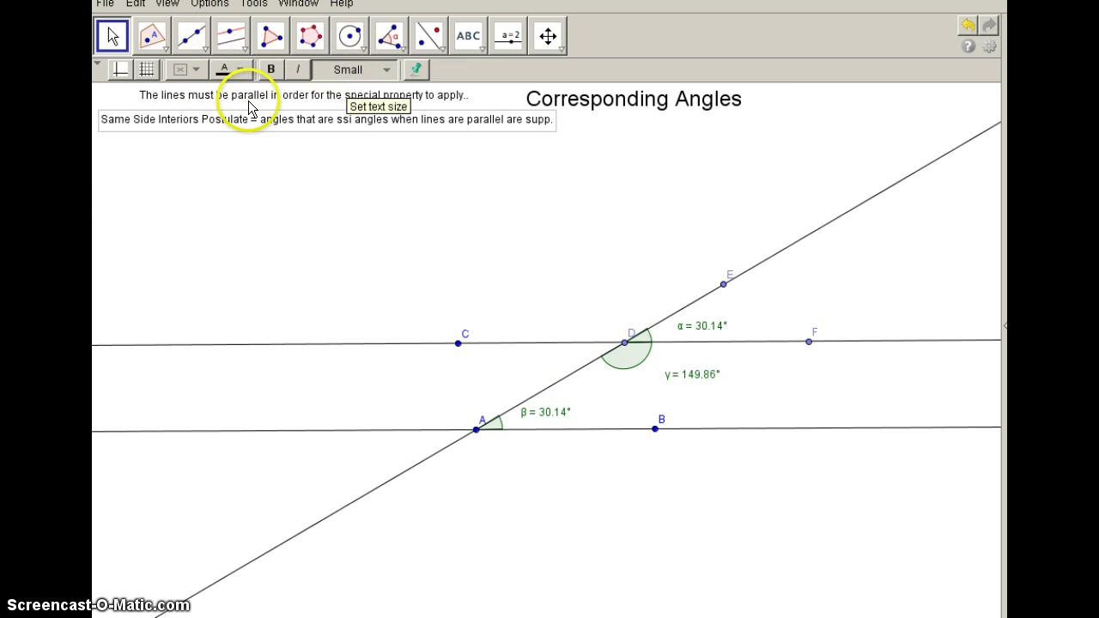
click(468, 36)
Add a Small note 'Linear pairs are supp = Linear Pair Postulate LPP' below the Same Side Interiors note
click(386, 75)
click(326, 130)
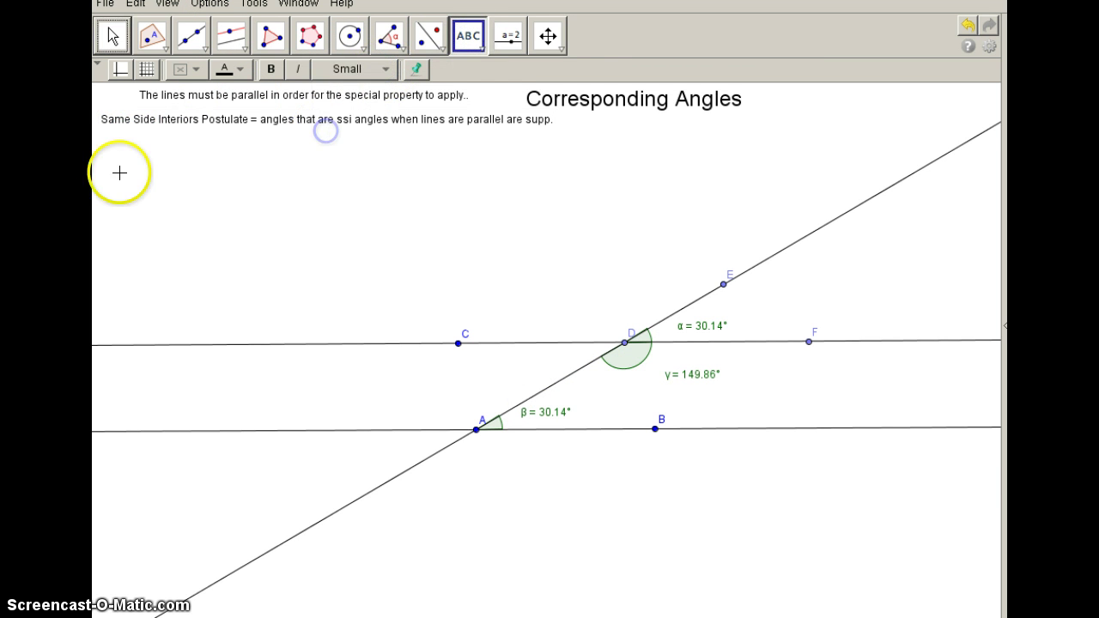
click(281, 225)
click(543, 231)
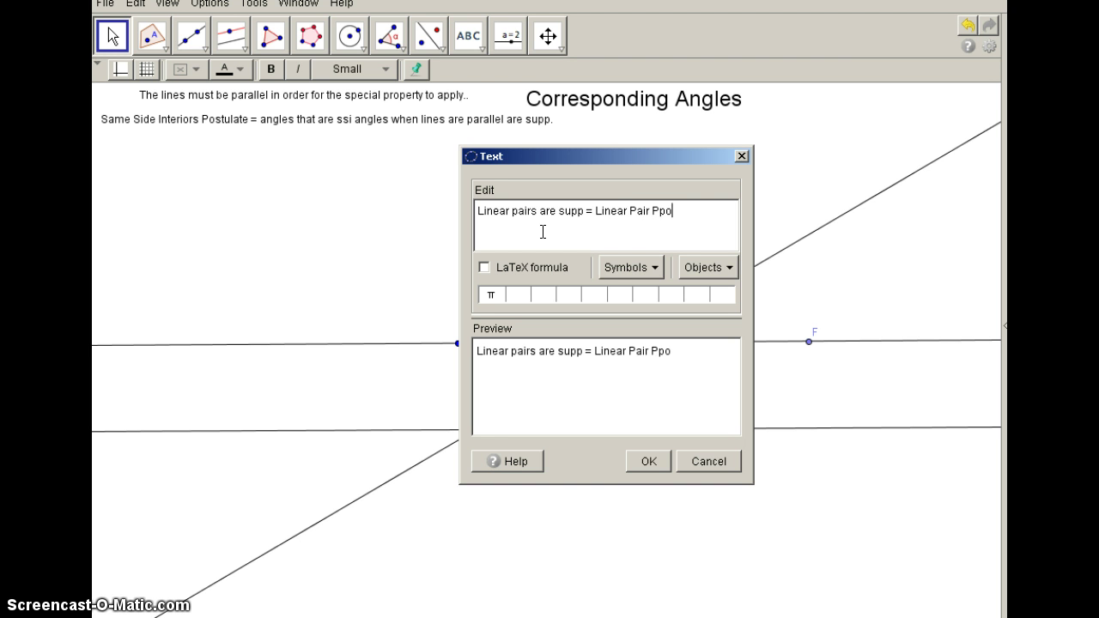
text(ostulate LPP)
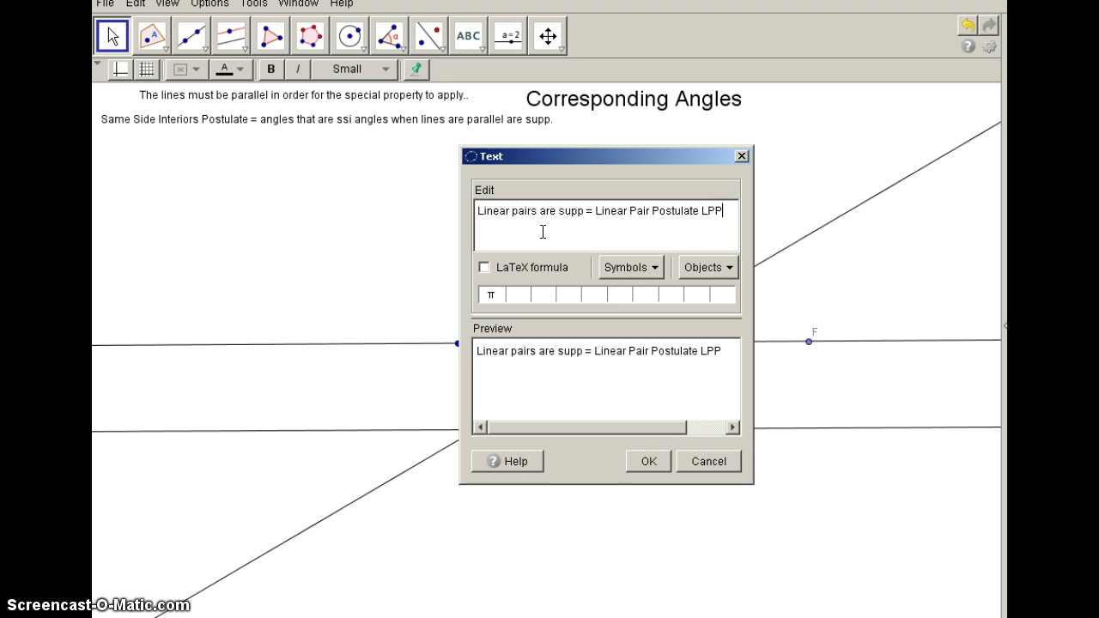
click(646, 461)
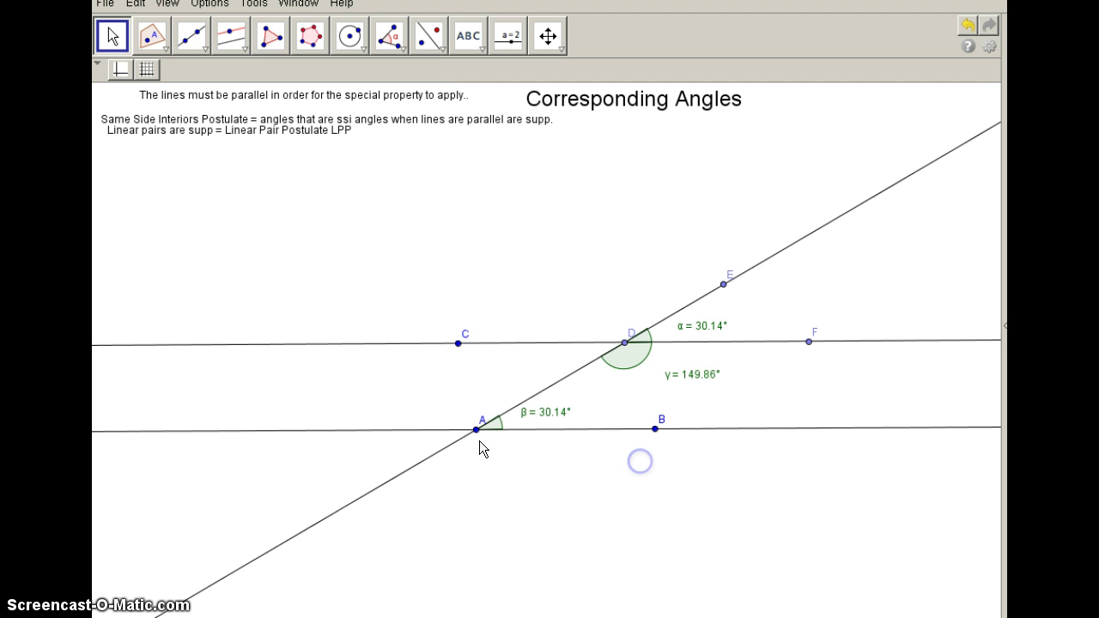
Nudge the Linear Pair Postulate note a few pixels down and to the right
drag(280, 146, 283, 151)
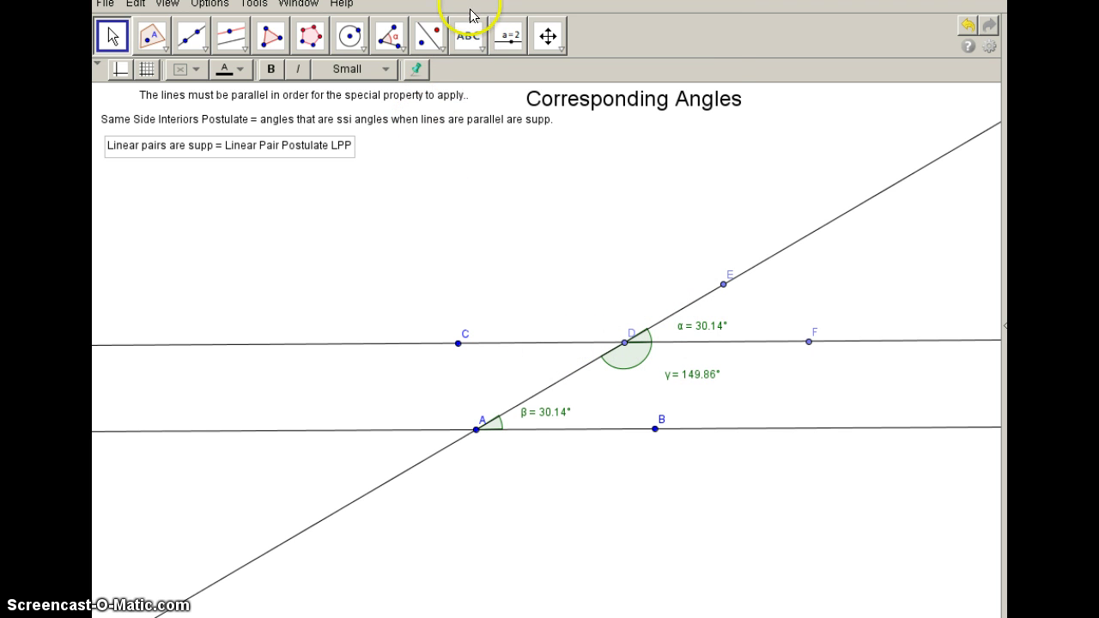
With the Pen, draw angle arcs labelled 1 and 2 at point D and 3 near point A
click(470, 52)
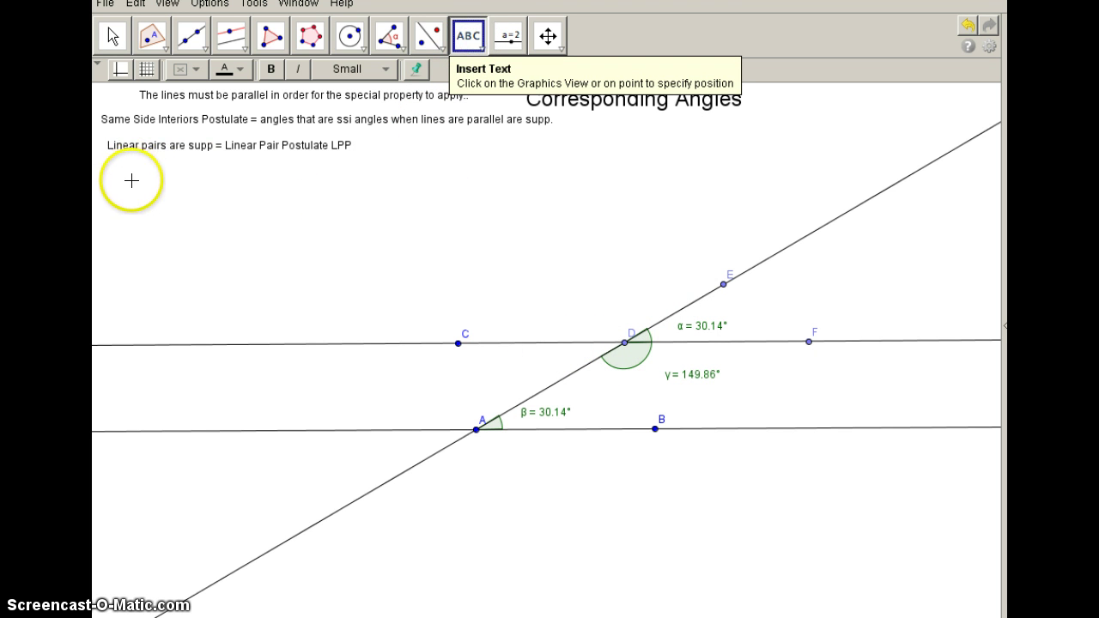
click(111, 164)
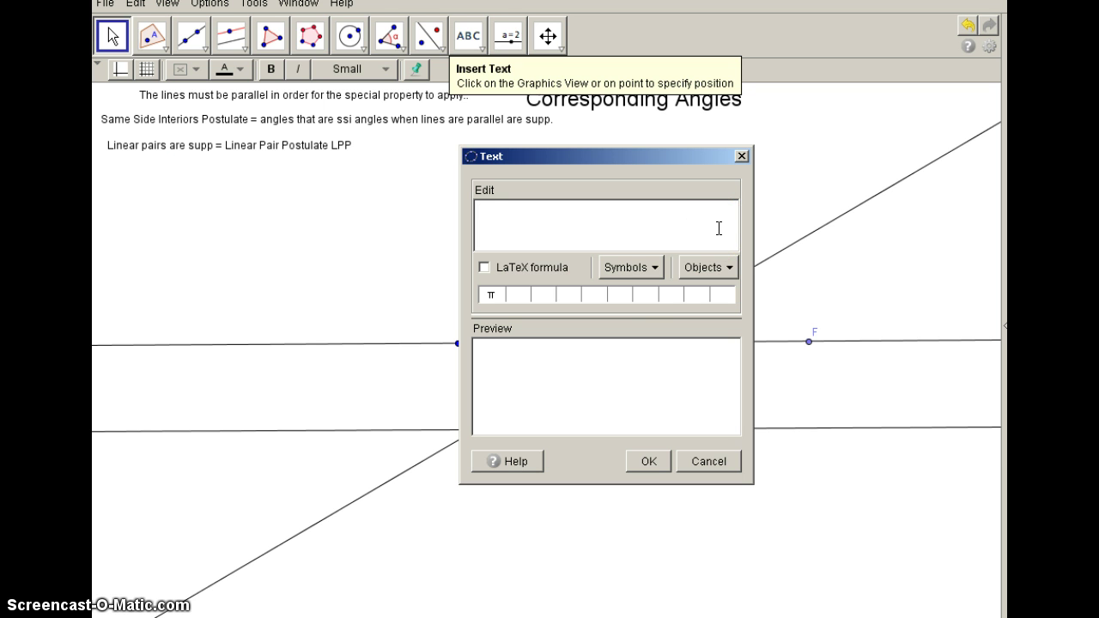
click(722, 464)
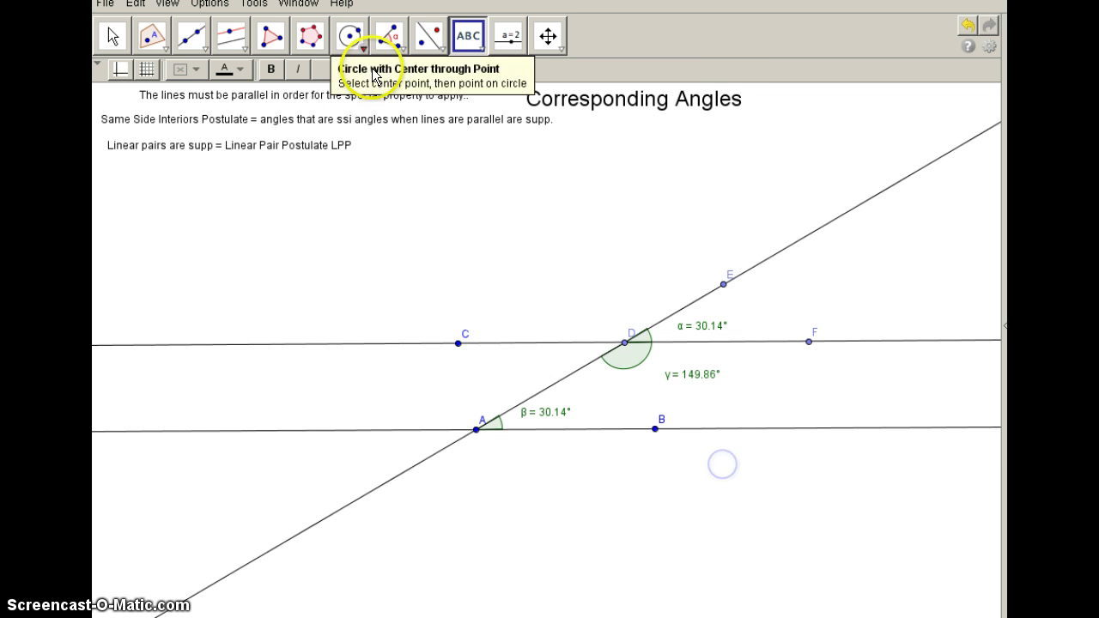
click(486, 52)
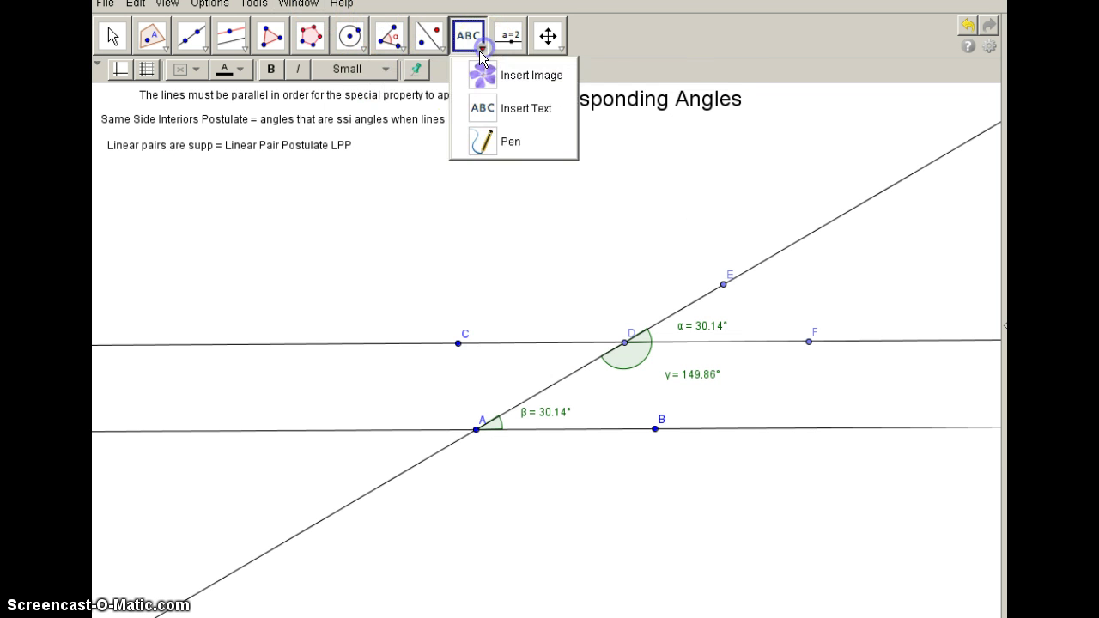
click(478, 138)
mouse_move(779, 263)
mouse_down()
mouse_move(788, 290)
mouse_move(776, 337)
mouse_up()
drag(821, 284, 818, 305)
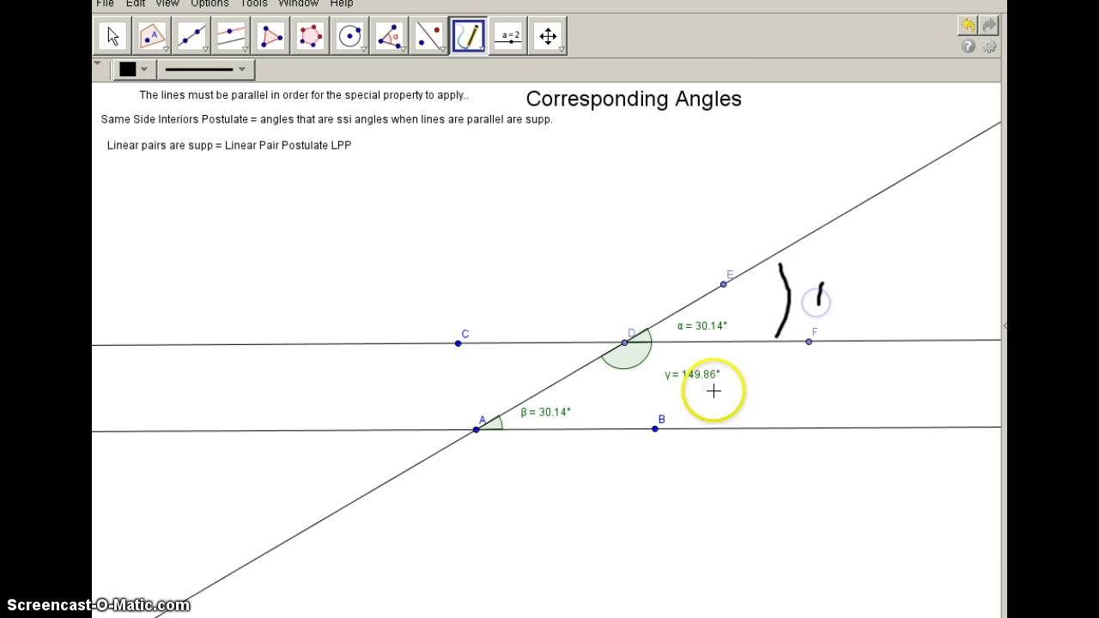
mouse_move(592, 374)
mouse_down()
mouse_move(682, 387)
mouse_move(762, 346)
mouse_move(807, 385)
mouse_up()
mouse_move(565, 387)
mouse_down()
mouse_move(584, 422)
mouse_move(613, 405)
mouse_move(611, 414)
mouse_up()
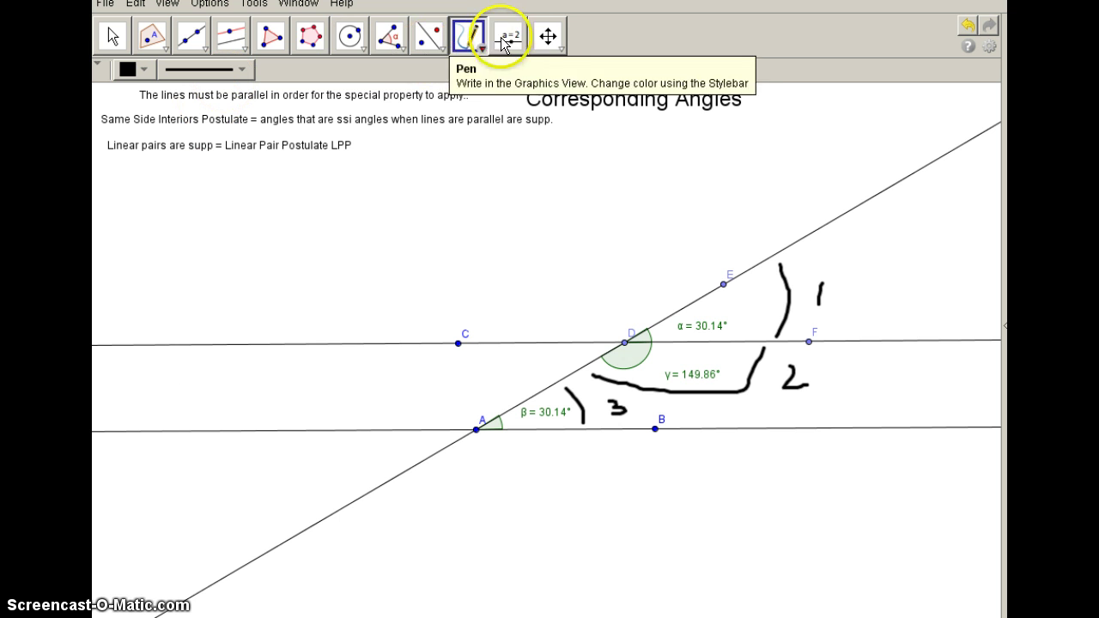
Add the proof text '1+2 are a linear pair', '1+2 are supp by the LPP', '1+2=180' under the LPP line
click(474, 48)
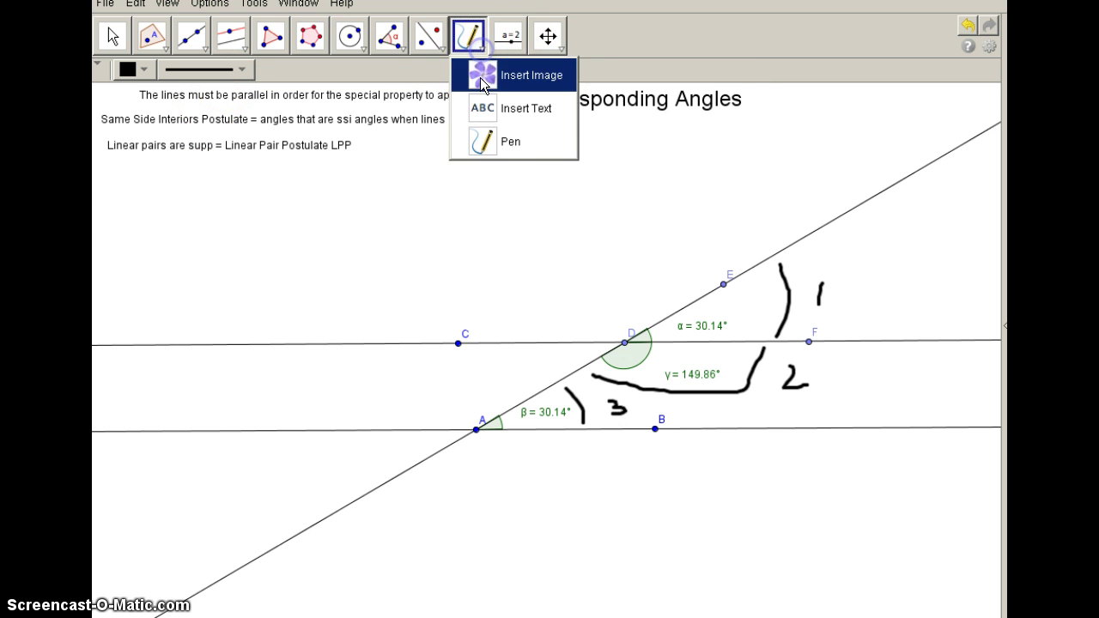
click(488, 106)
click(107, 178)
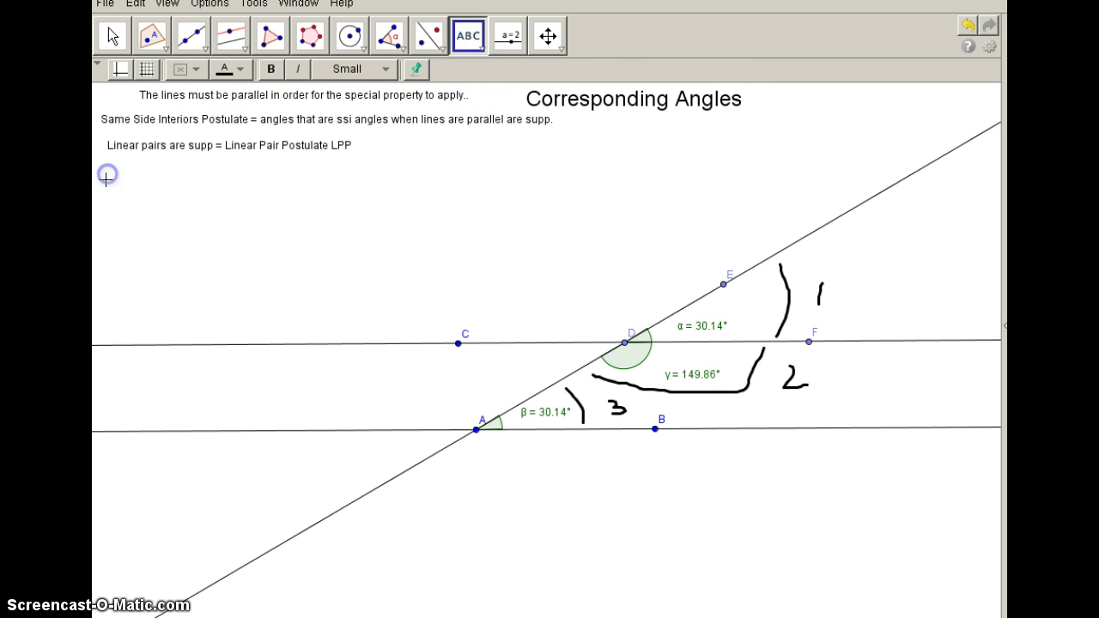
click(508, 200)
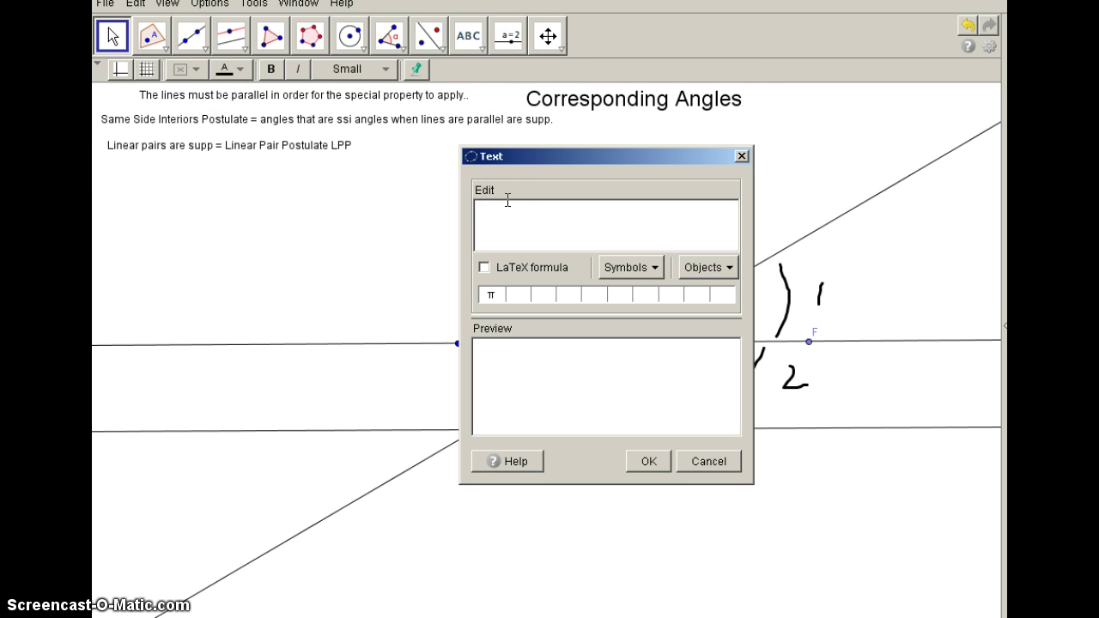
text(1+)
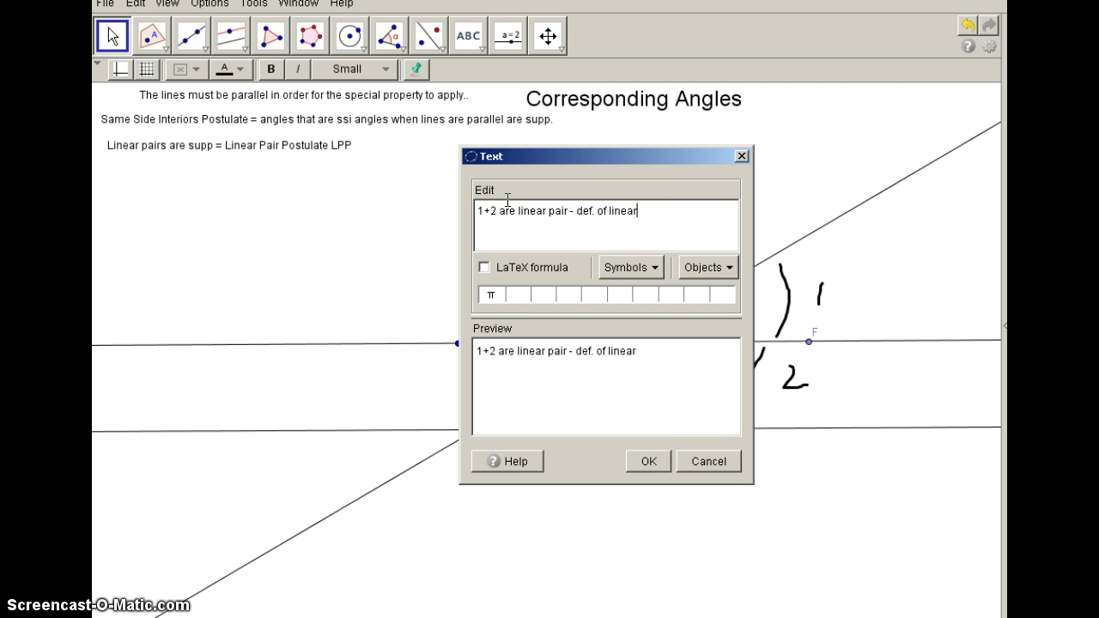
text(rs )
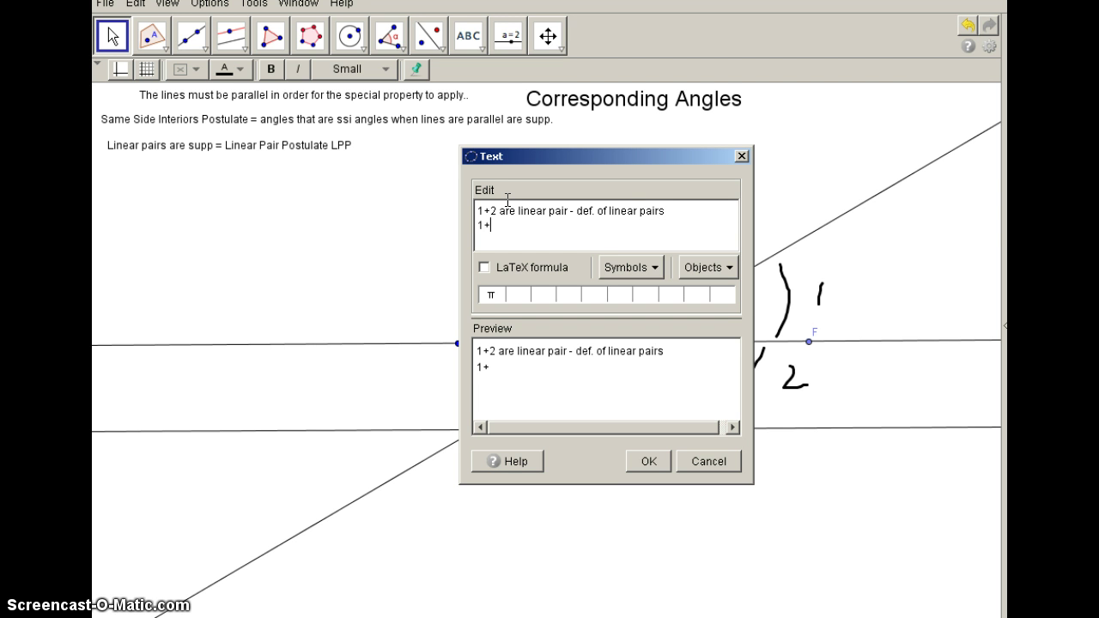
text(1+2 are supp - the LPP )
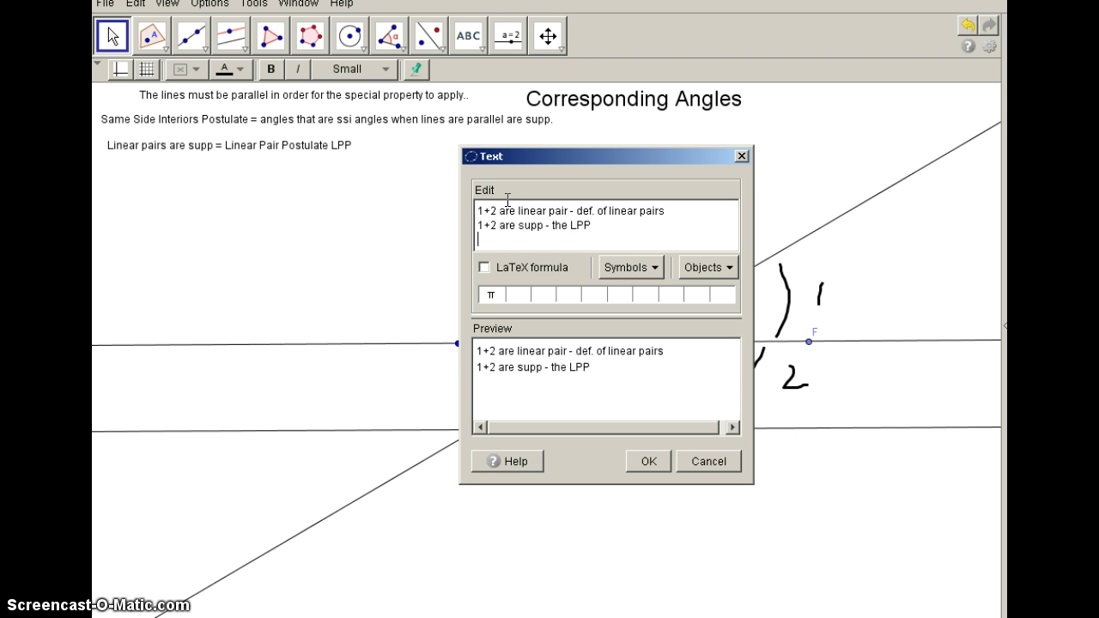
text(1+2=180 degrees.)
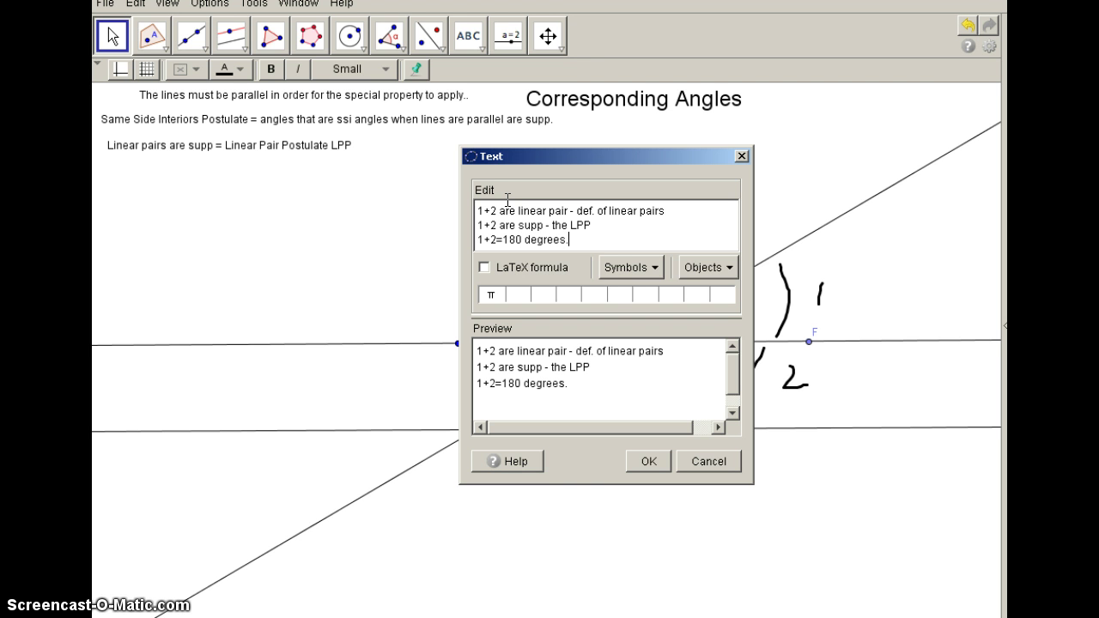
click(585, 235)
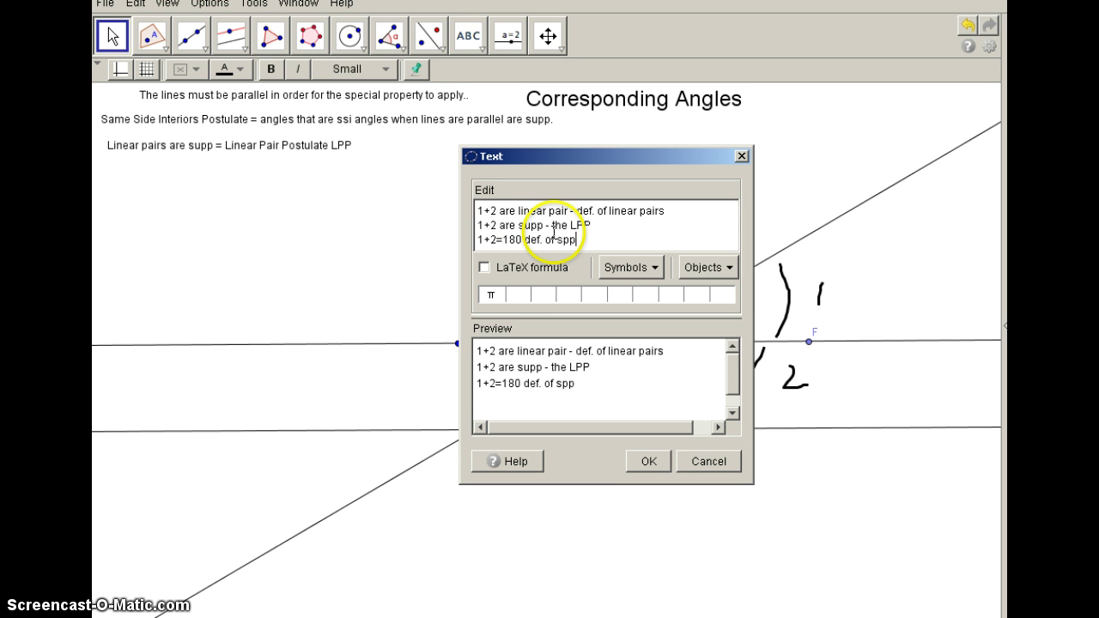
text(pp angles.)
click(649, 461)
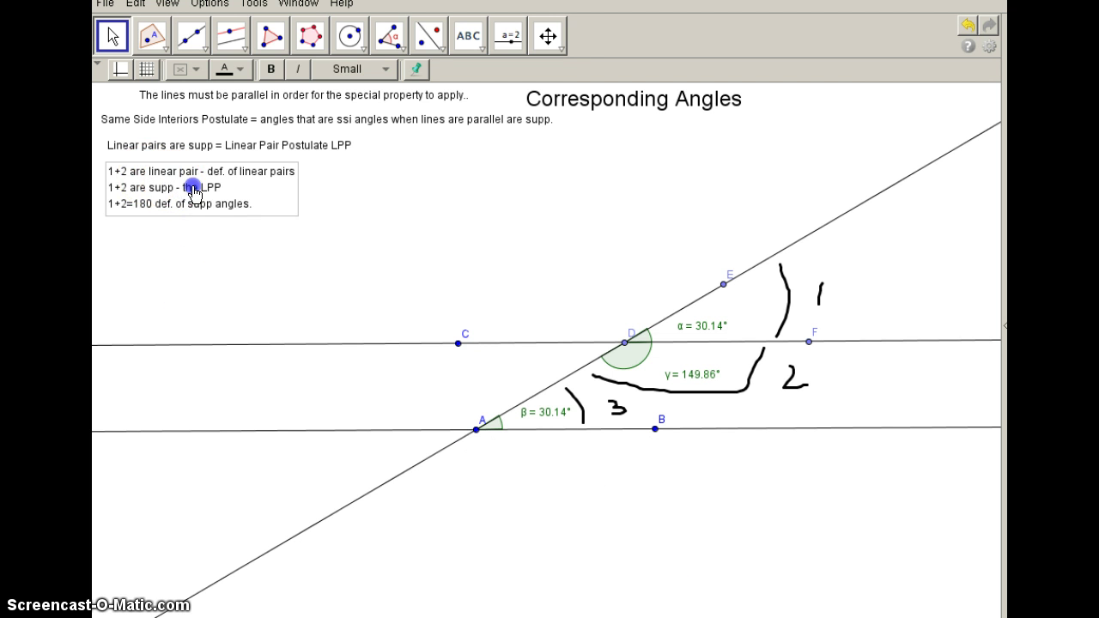
click(736, 307)
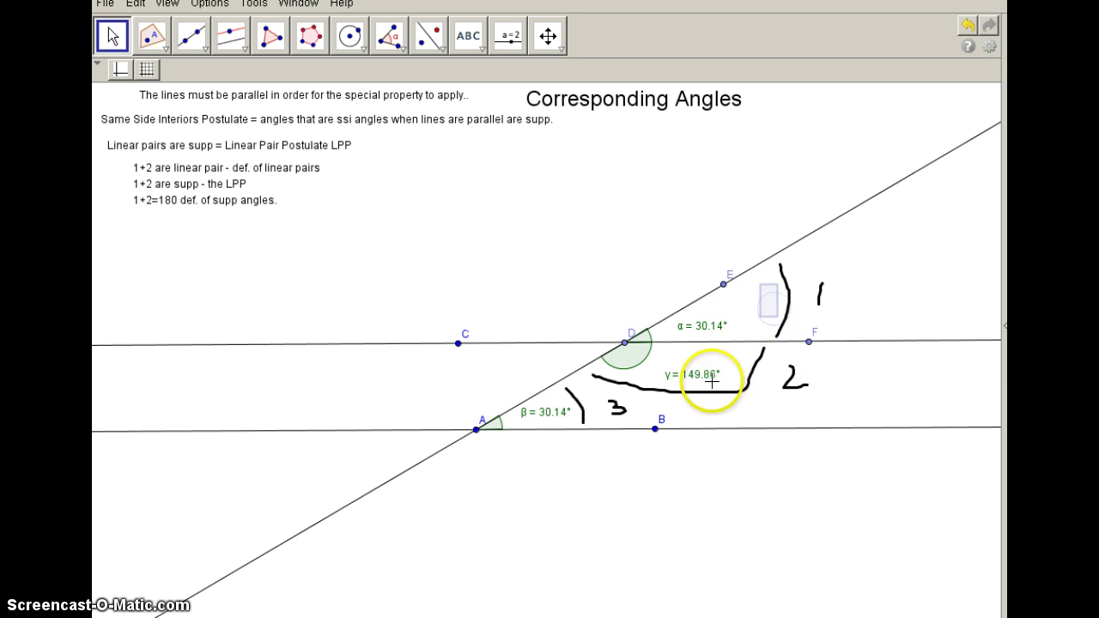
click(754, 309)
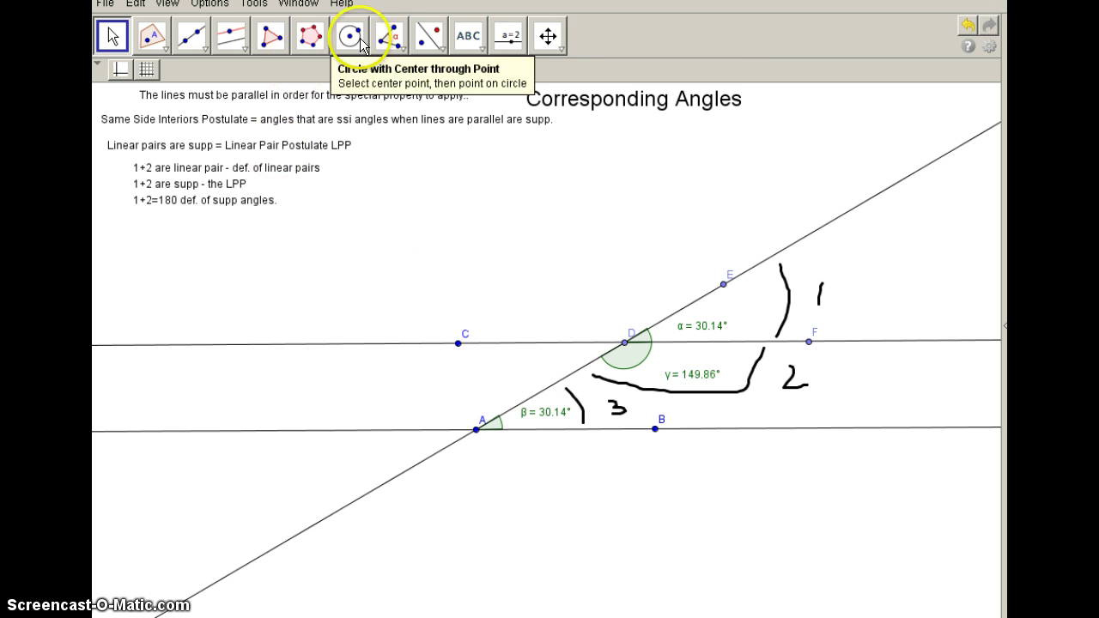
Add '3+2 are Same Side Interior Angles at transversal of parallel lines.' below the 1+2=180 line
click(468, 35)
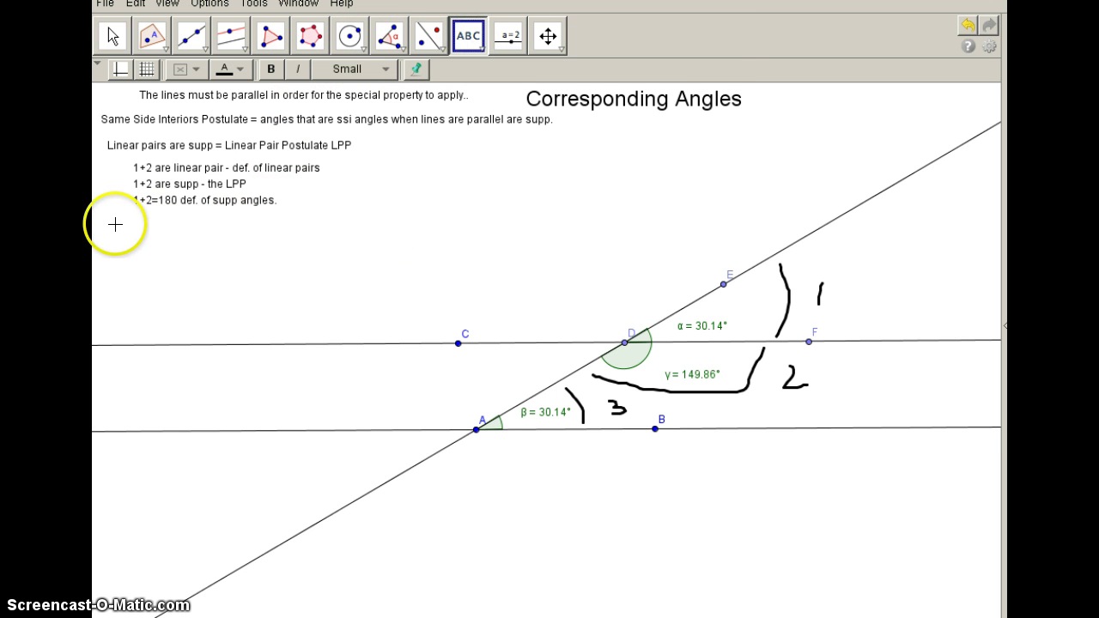
click(114, 223)
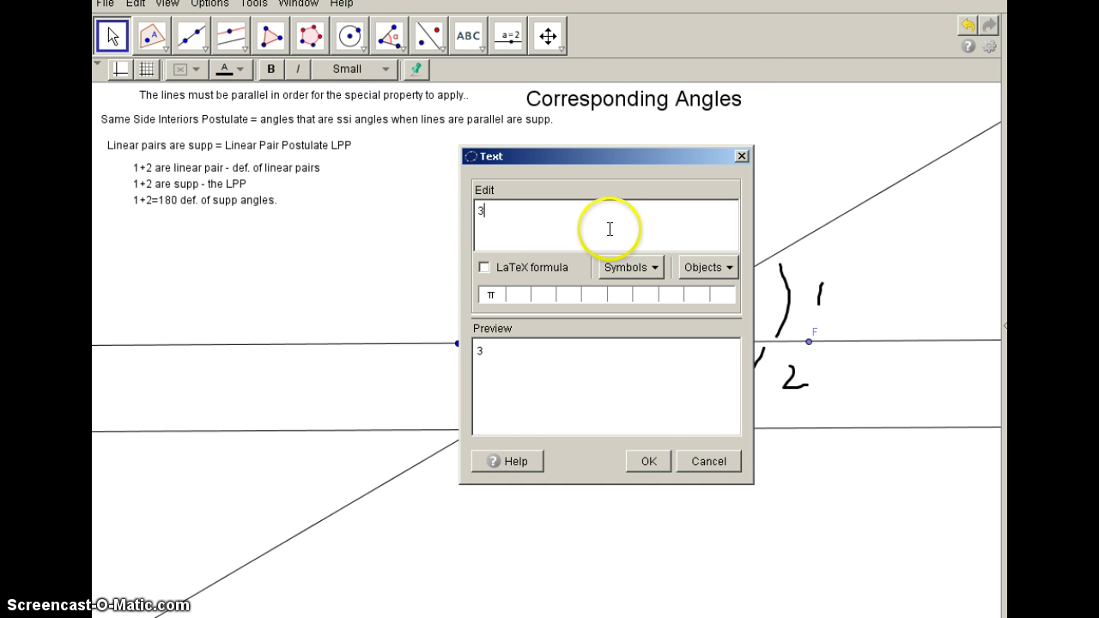
text(3+2 are Same Side Interior An)
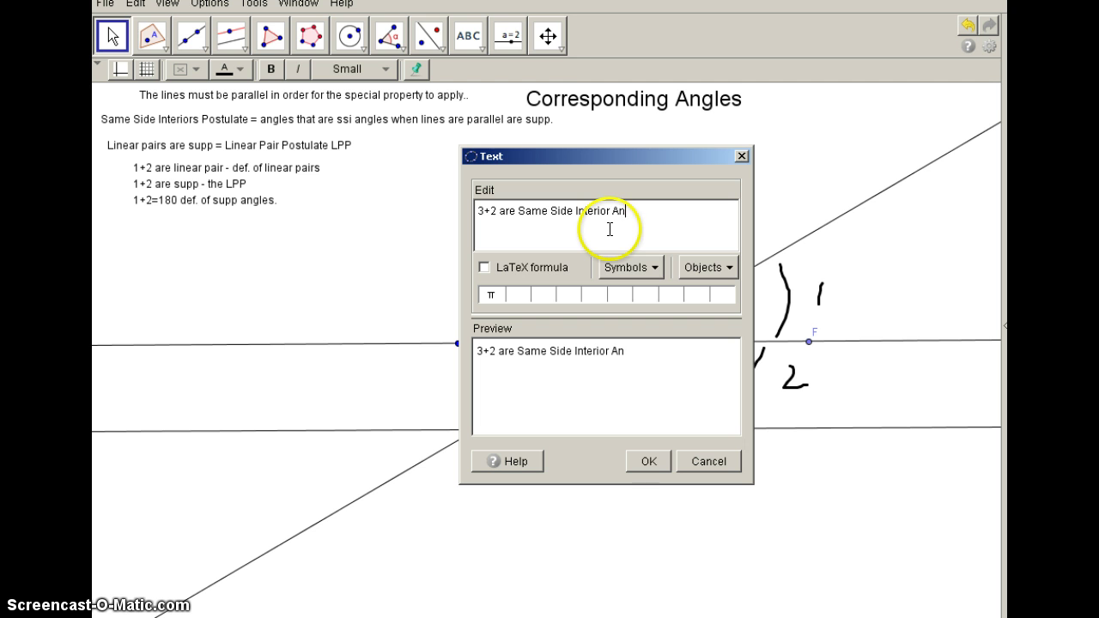
text(gles)
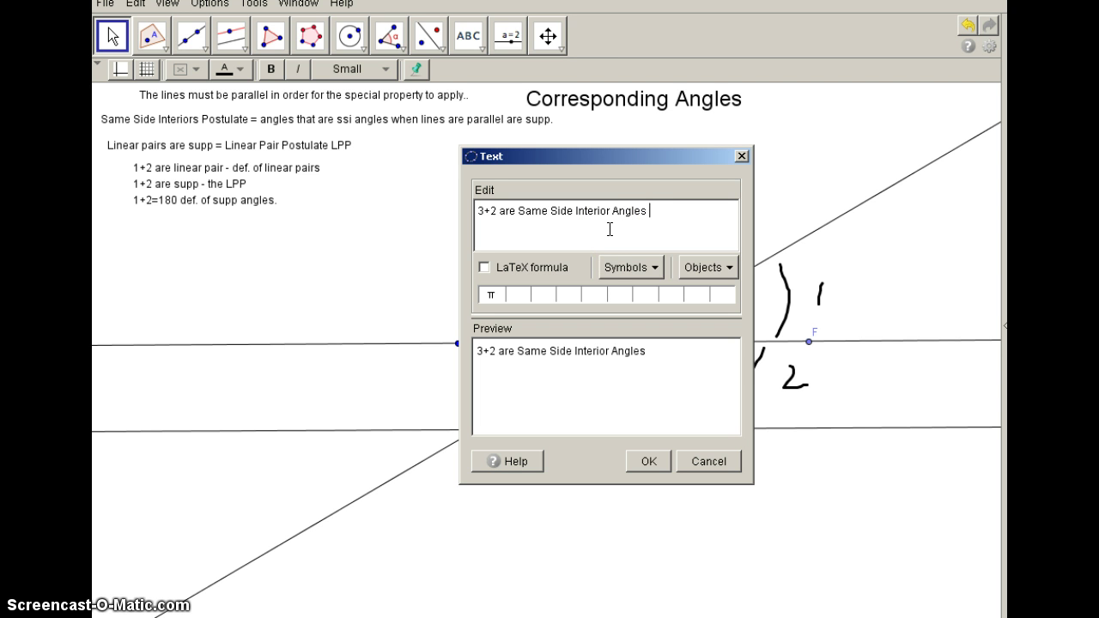
text( at transveraal o)
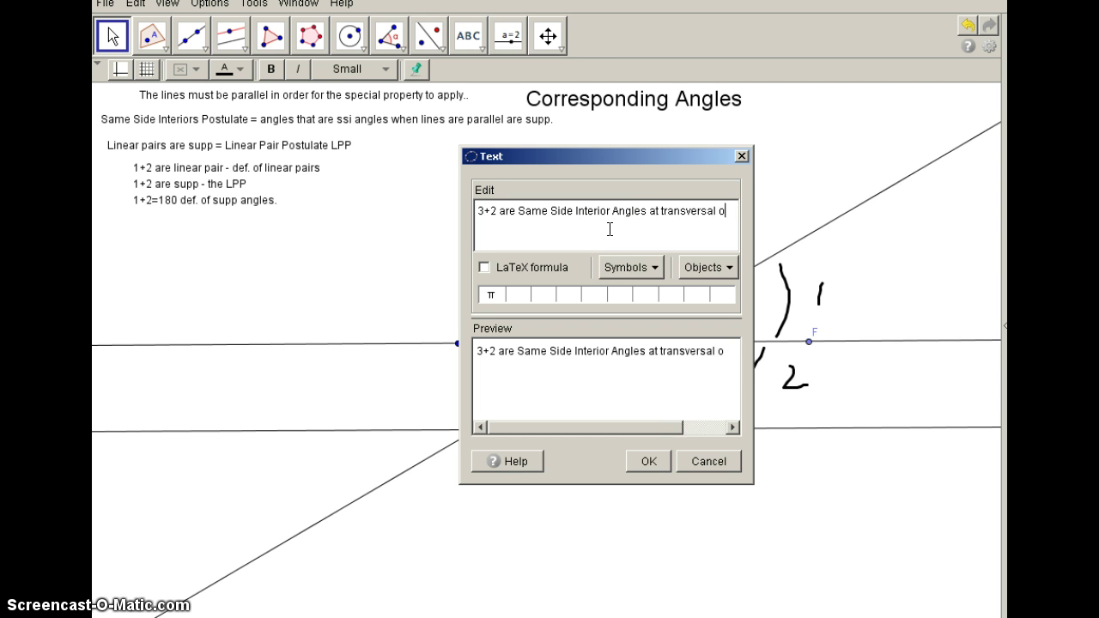
text(f parallel lines.)
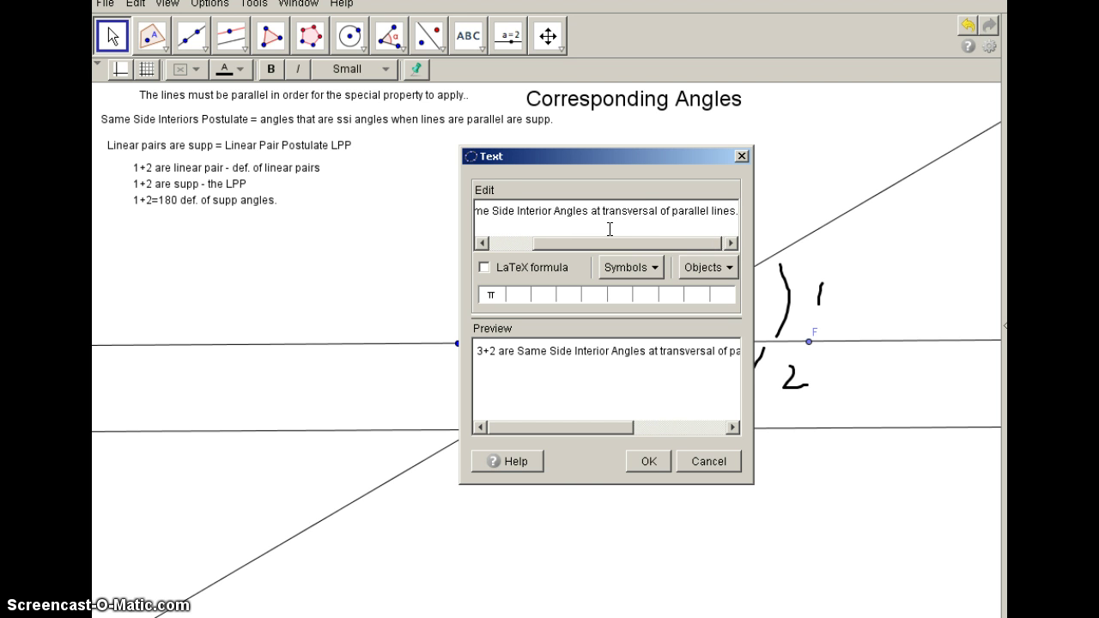
click(646, 462)
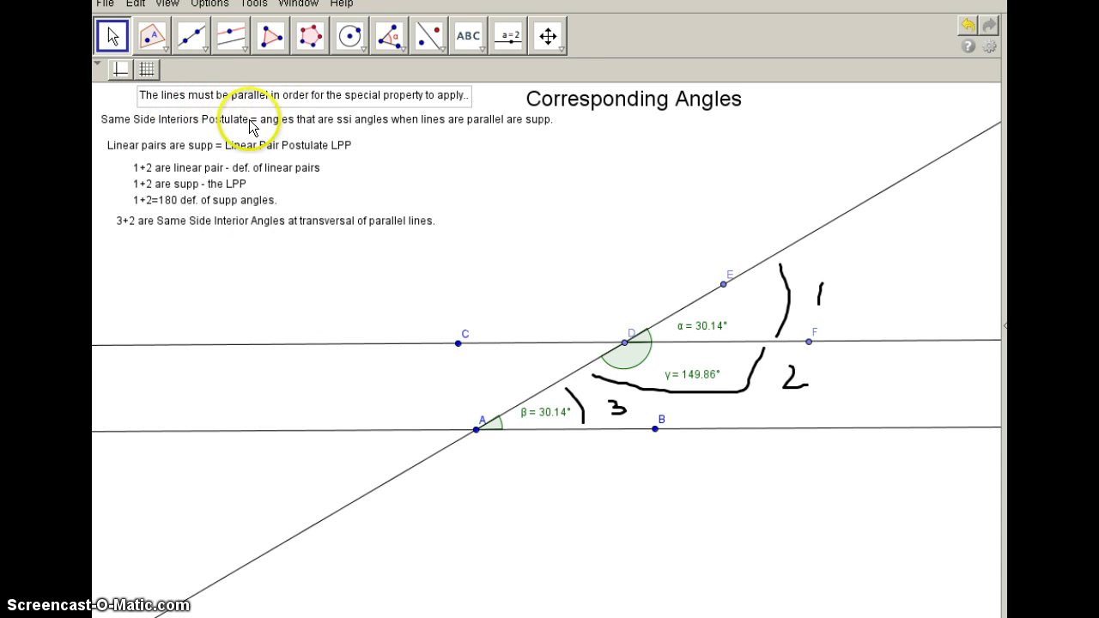
Align the Same Side Interior sentence with the proof and append '3+2 are supp. by the SSI Postulate.'
drag(267, 224, 255, 228)
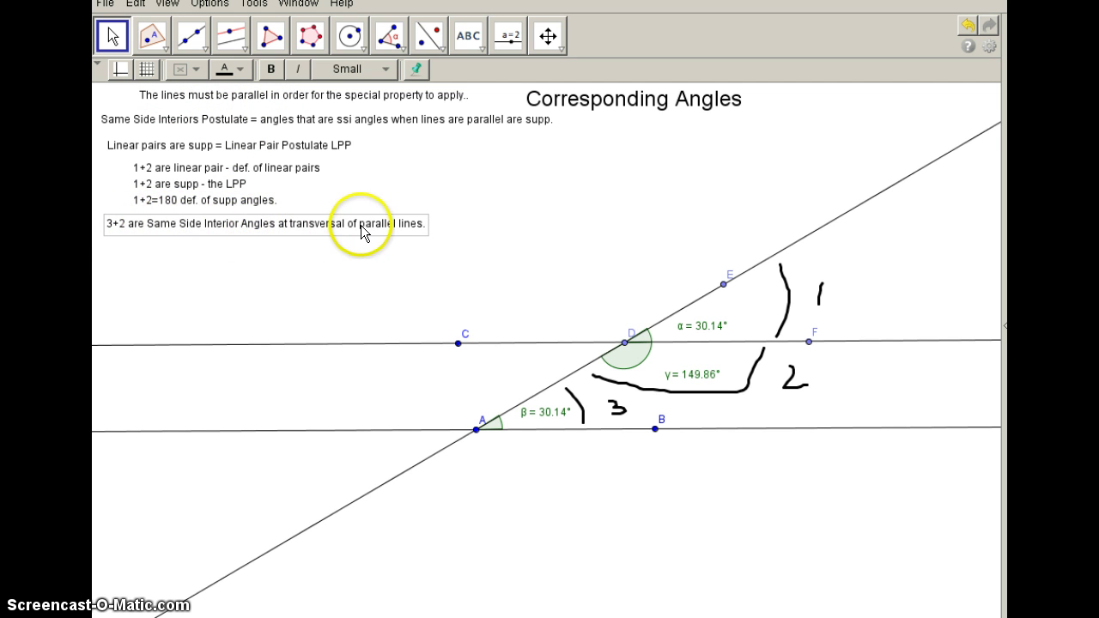
click(403, 225)
click(405, 226)
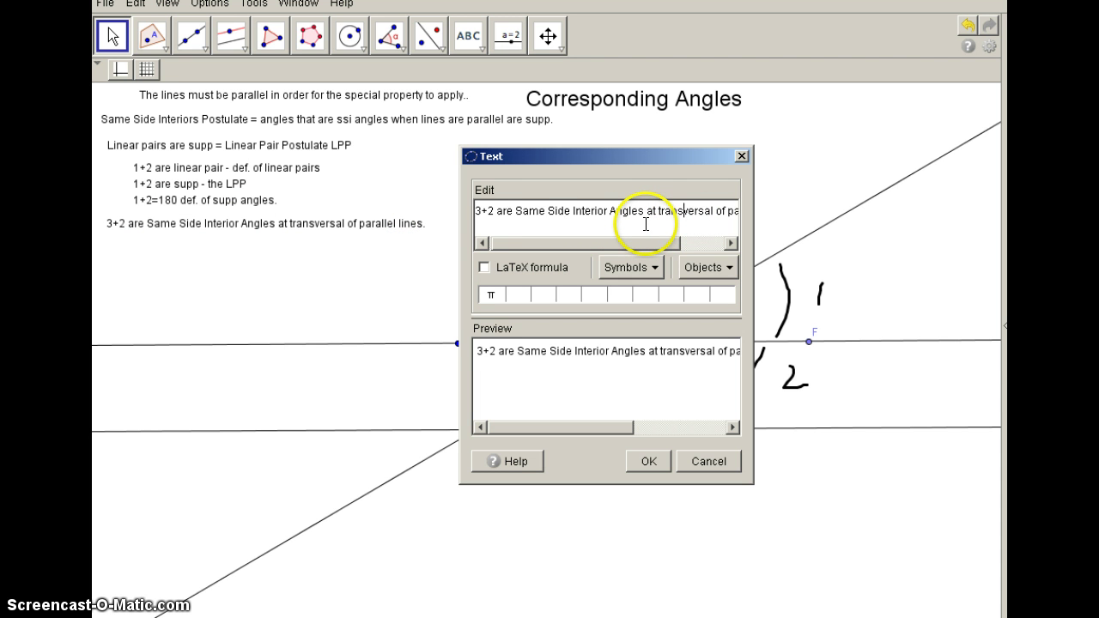
key(Right)
key(Right)
key(Right)
key(Right)
key(Right)
key(Right)
key(Right)
key(Right)
key(Right)
key(Right)
key(Right)
key(Right)
key(Right)
key(Right)
key(Right)
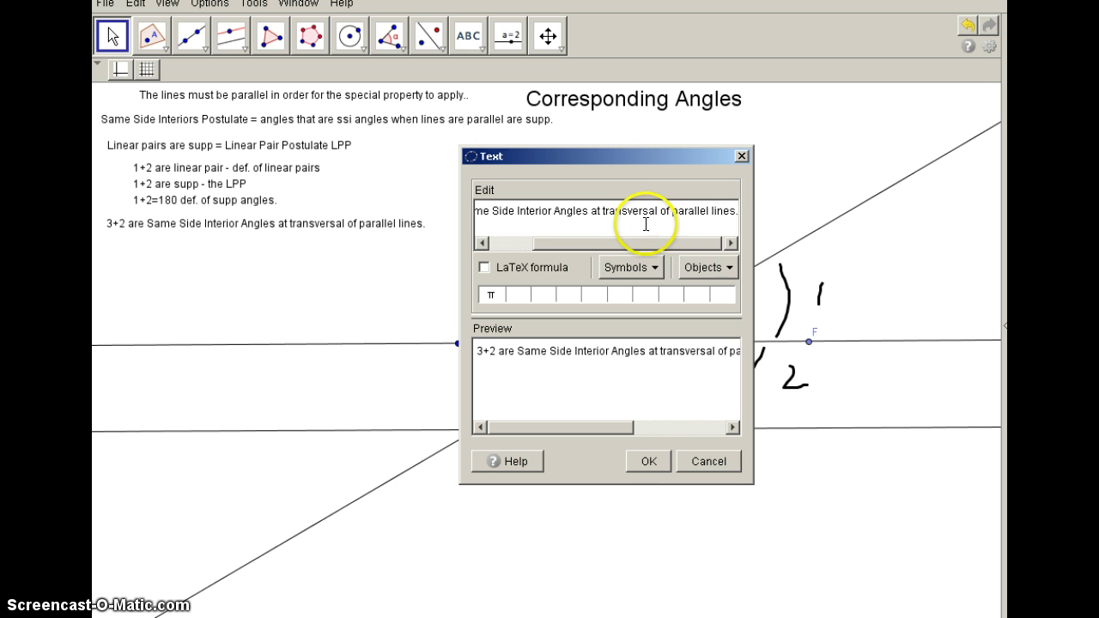
click(646, 224)
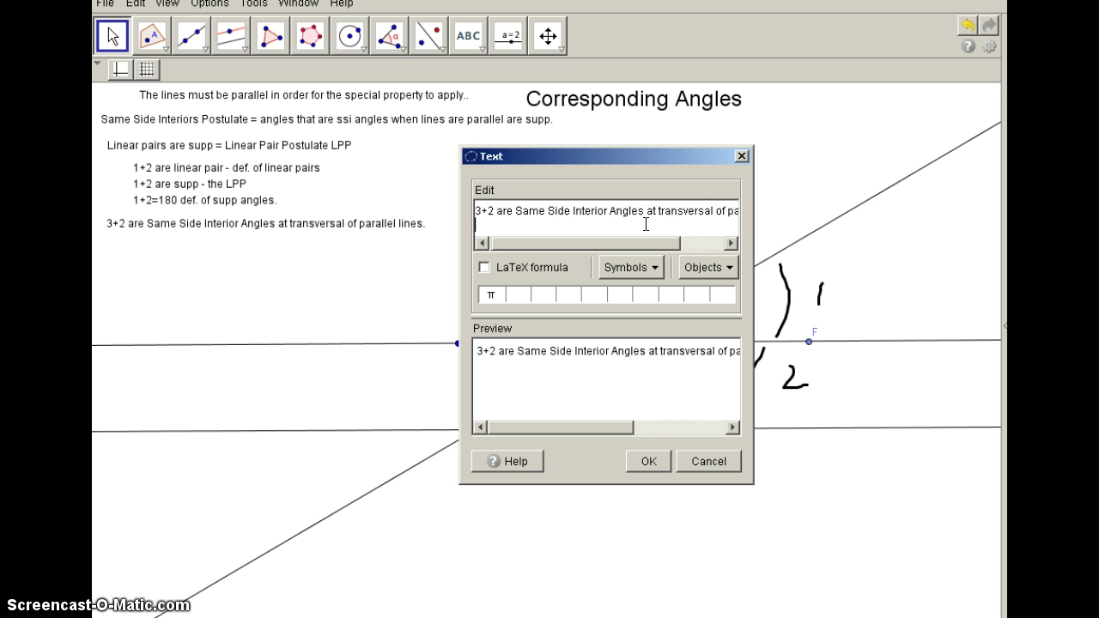
text(3+2 are supp. by the)
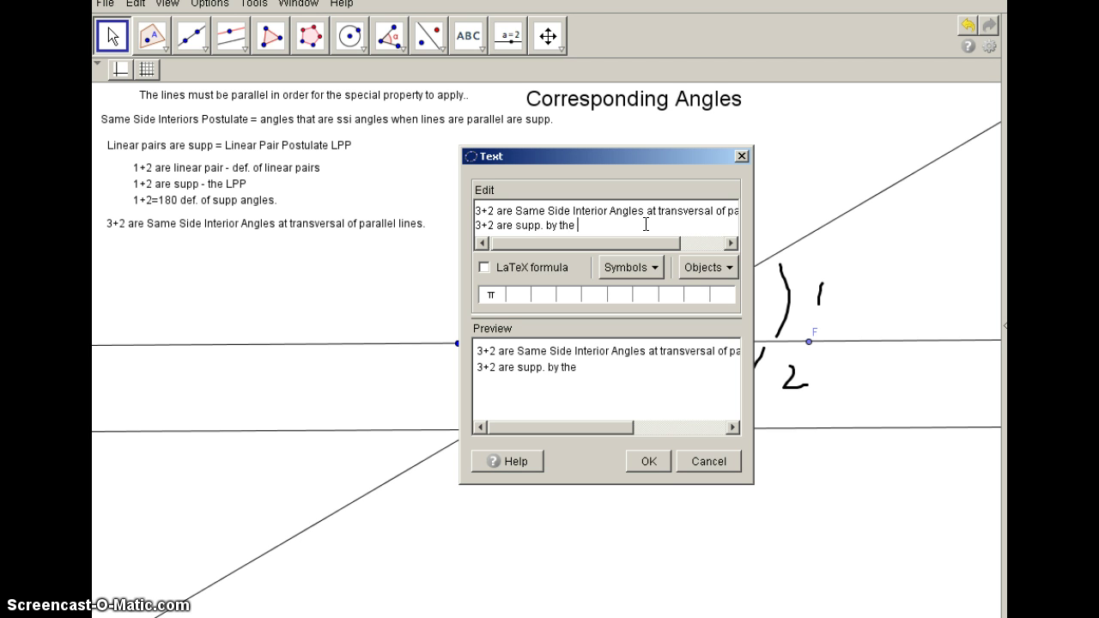
text(SSI Postulat)
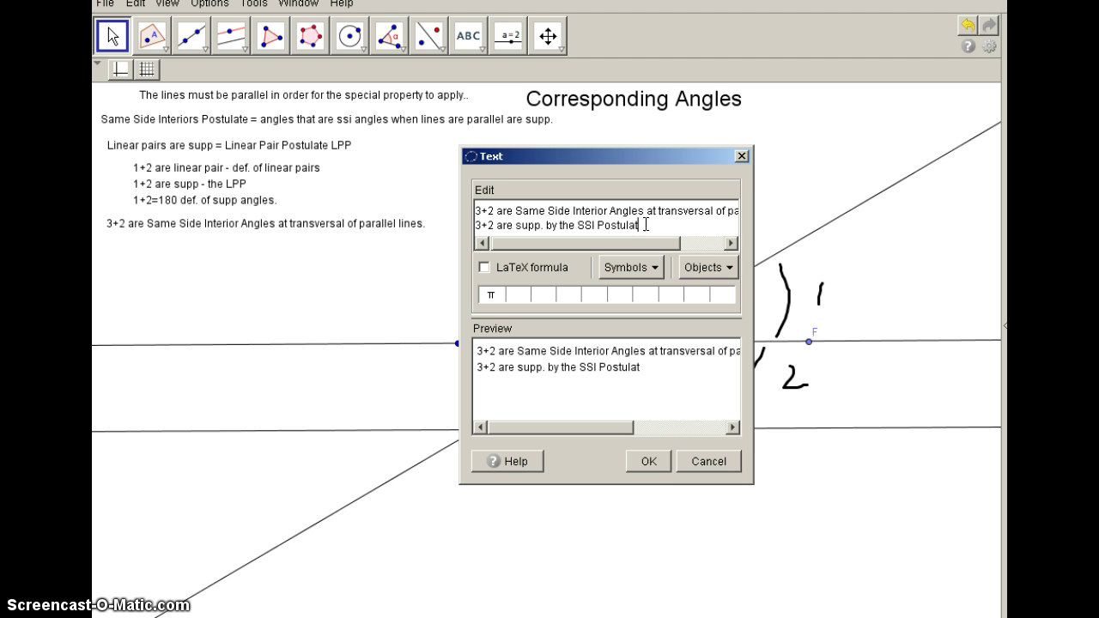
text(e.)
key(Return)
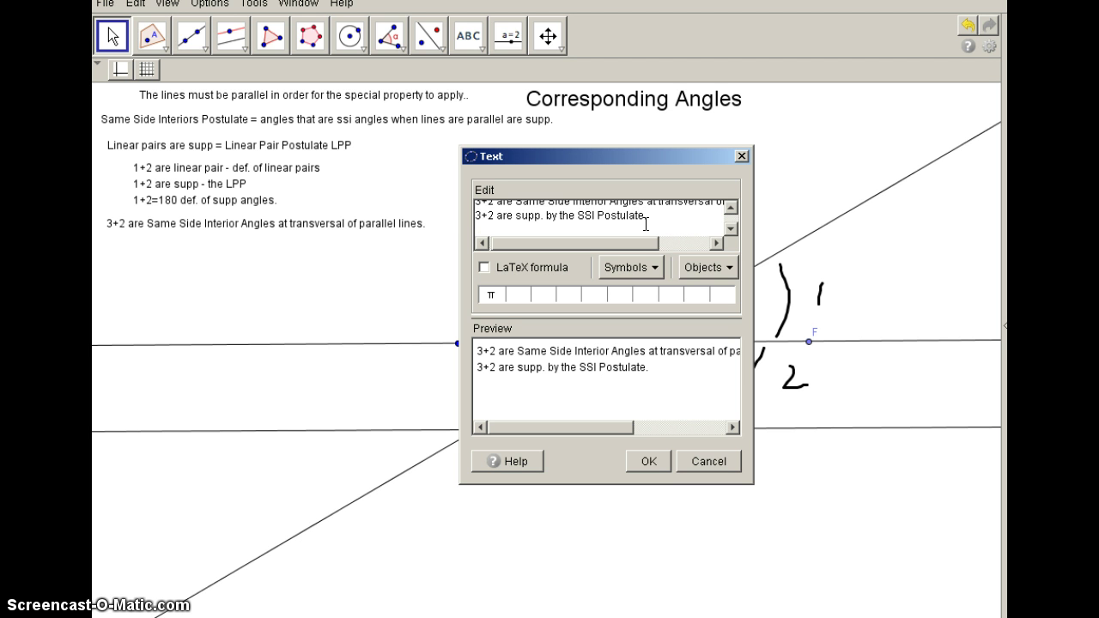
Add the lines '3+2=180' and 'angle 3 plus angle 2 = 180 degrees' to the proof text
text(3+2=180)
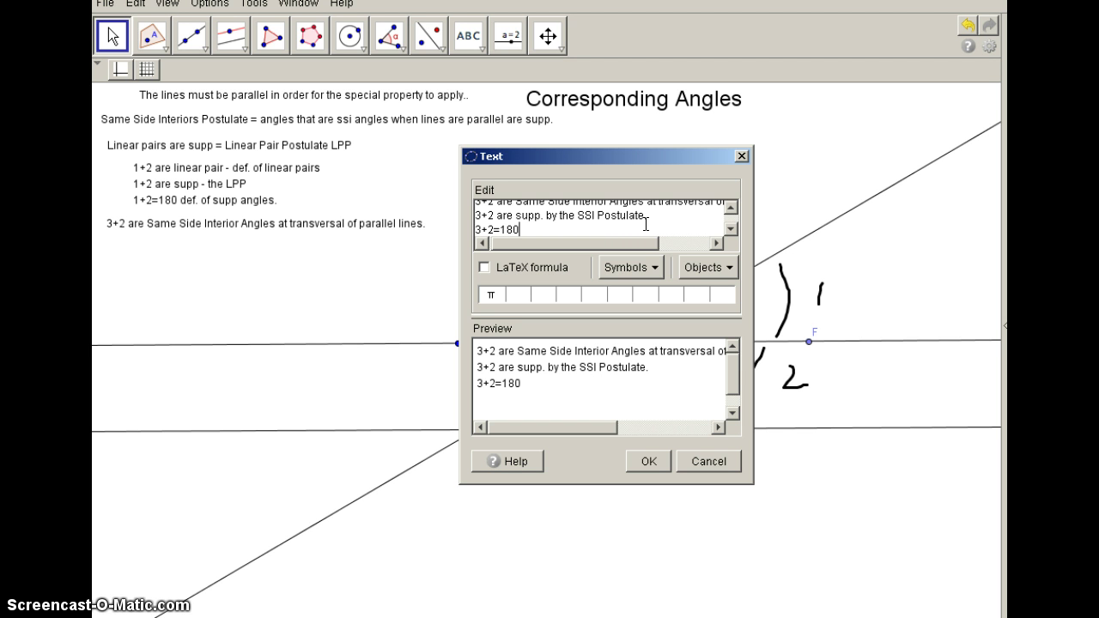
key(Return)
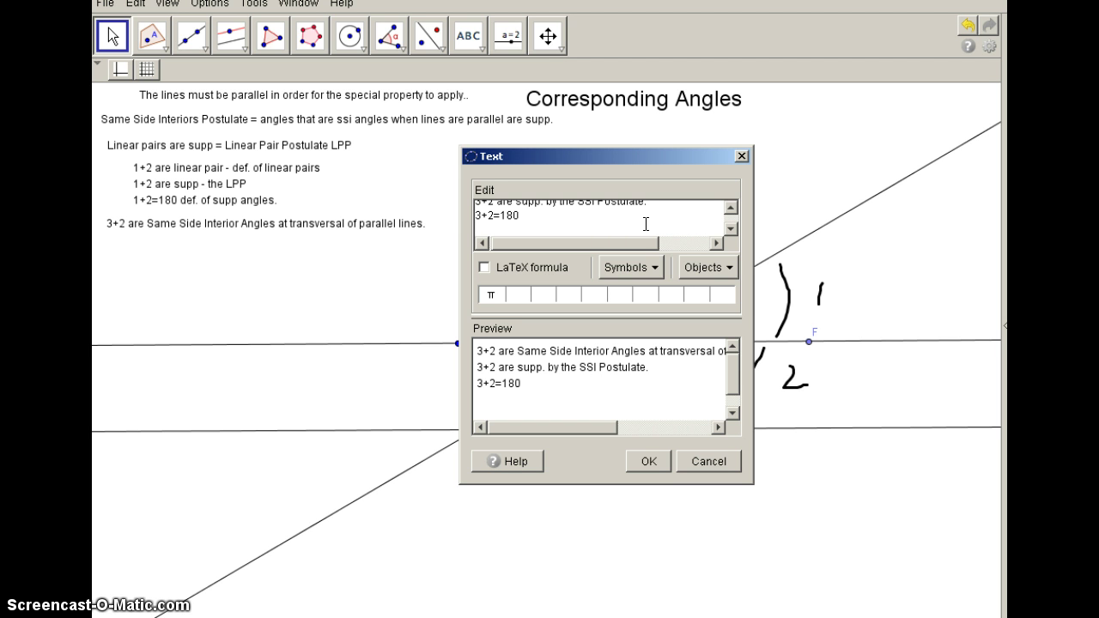
text(me)
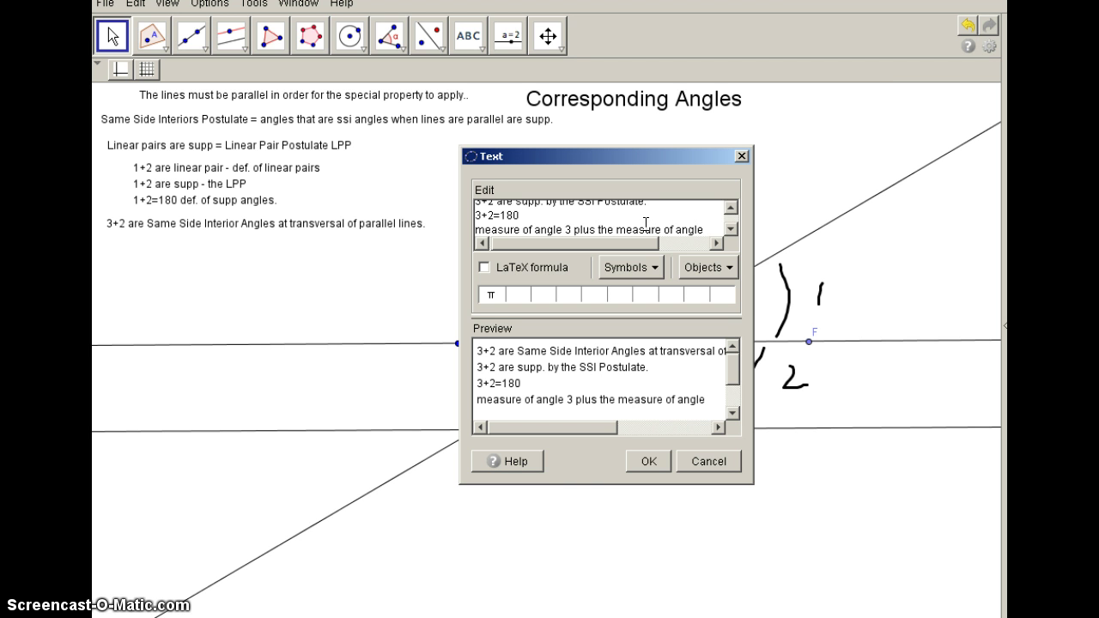
text(180)
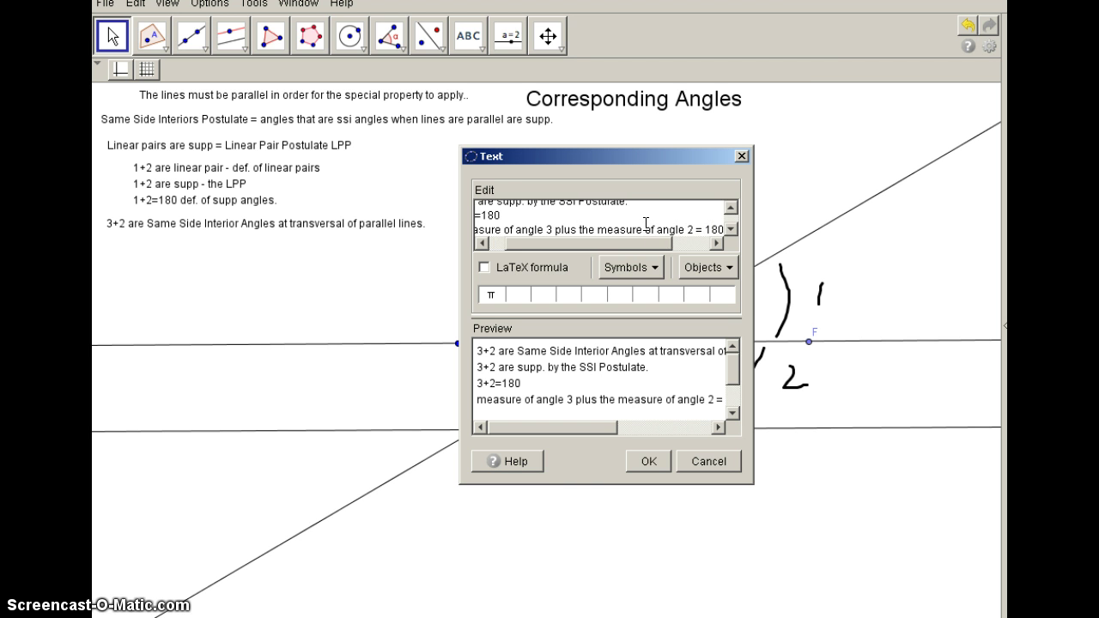
text( degrees.)
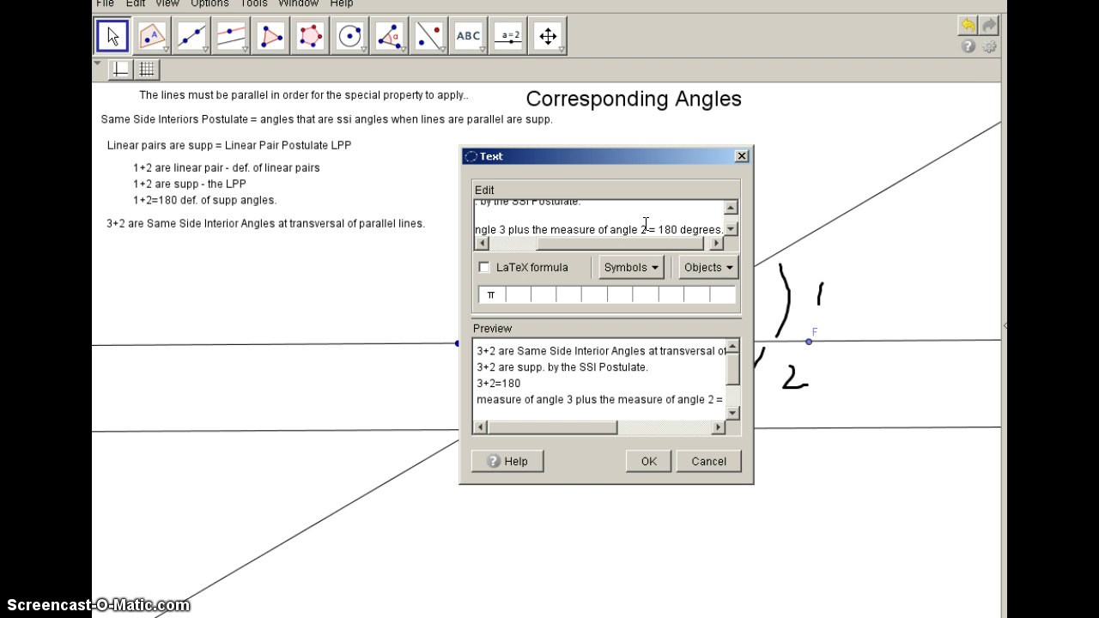
click(646, 223)
click(665, 234)
click(583, 230)
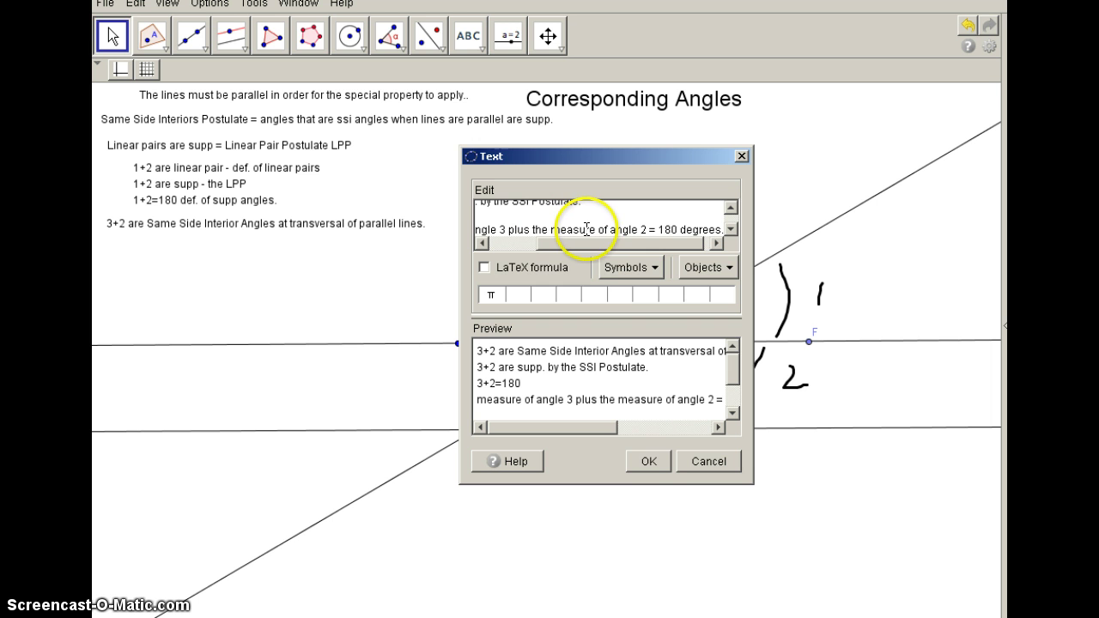
click(650, 462)
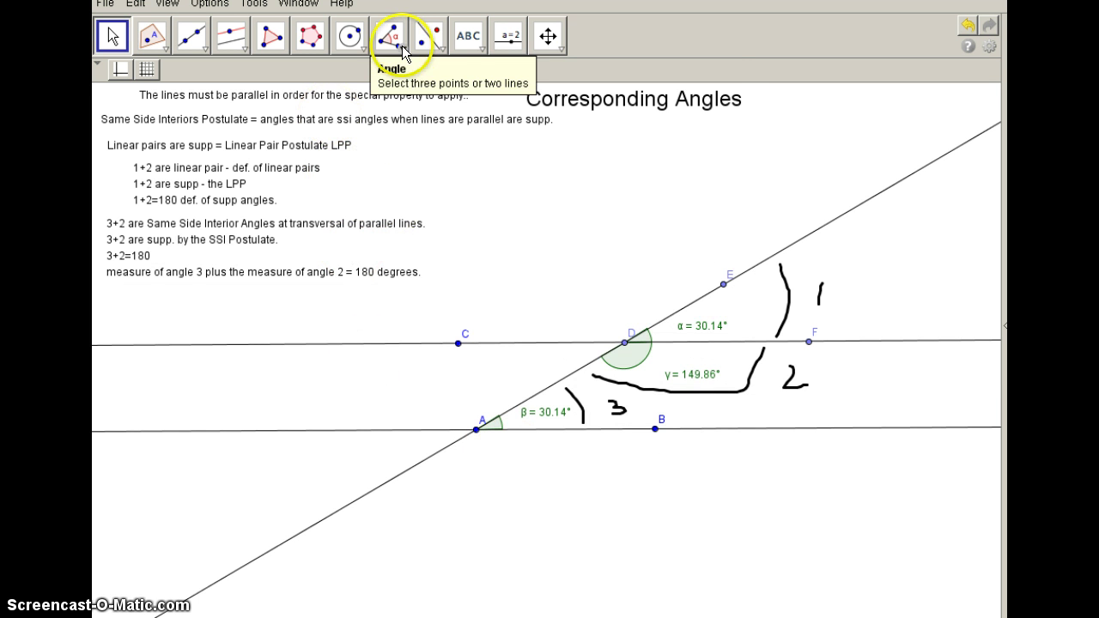
Handwrite a trial m∠EDF label with the Pen beside the proofs, then erase it
click(484, 54)
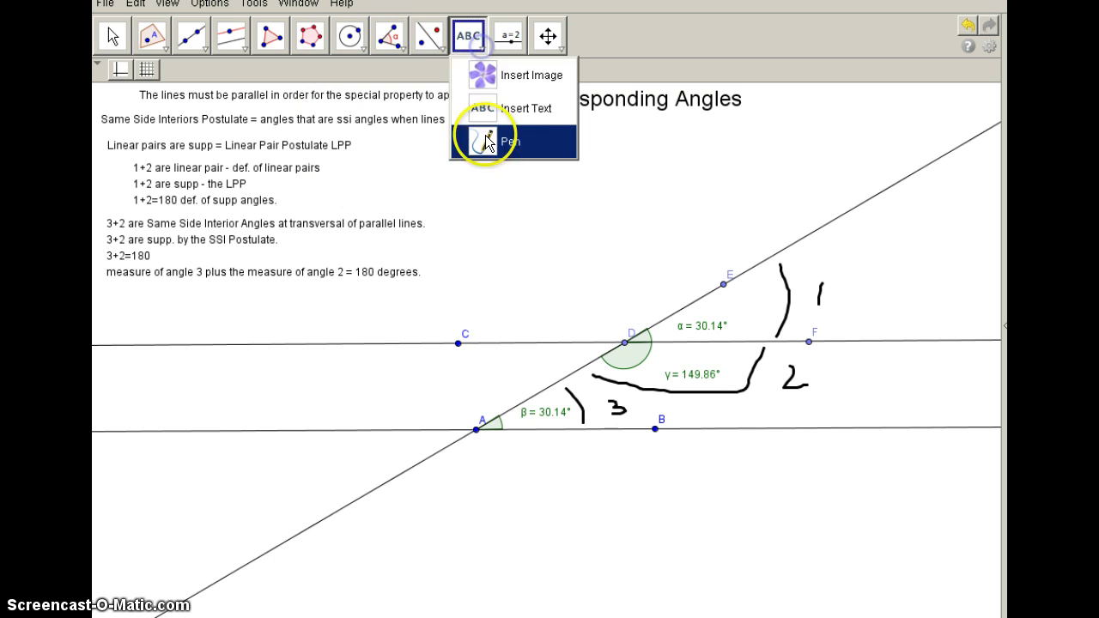
click(482, 135)
mouse_move(489, 163)
mouse_down()
mouse_move(510, 184)
mouse_move(518, 152)
mouse_move(532, 189)
mouse_up()
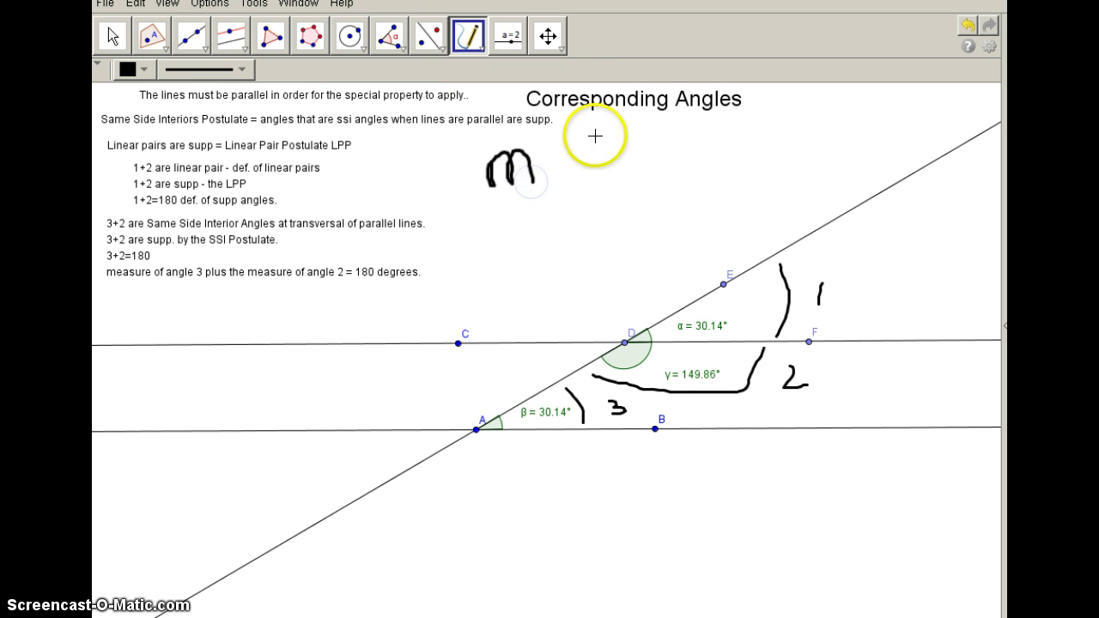
mouse_move(597, 135)
mouse_down()
mouse_move(563, 181)
mouse_move(609, 179)
mouse_up()
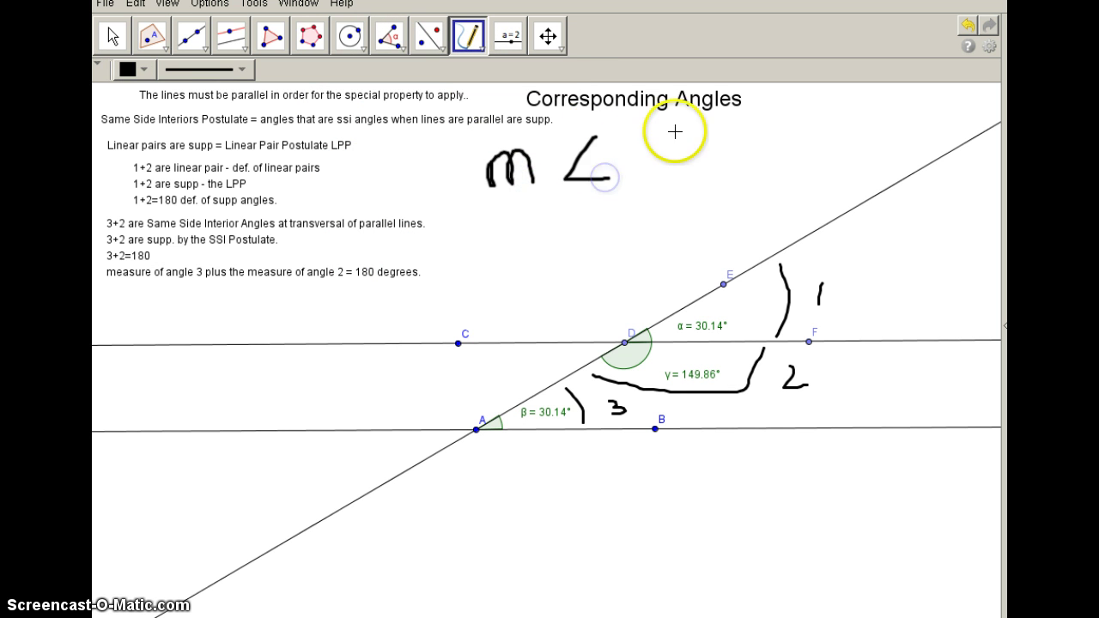
mouse_move(648, 143)
mouse_down()
mouse_move(647, 166)
mouse_move(684, 176)
mouse_move(672, 140)
mouse_move(706, 182)
mouse_up()
mouse_move(697, 142)
mouse_down()
mouse_move(716, 167)
mouse_move(706, 182)
mouse_up()
mouse_move(740, 143)
mouse_down()
mouse_move(742, 179)
mouse_move(766, 140)
mouse_move(770, 156)
mouse_up()
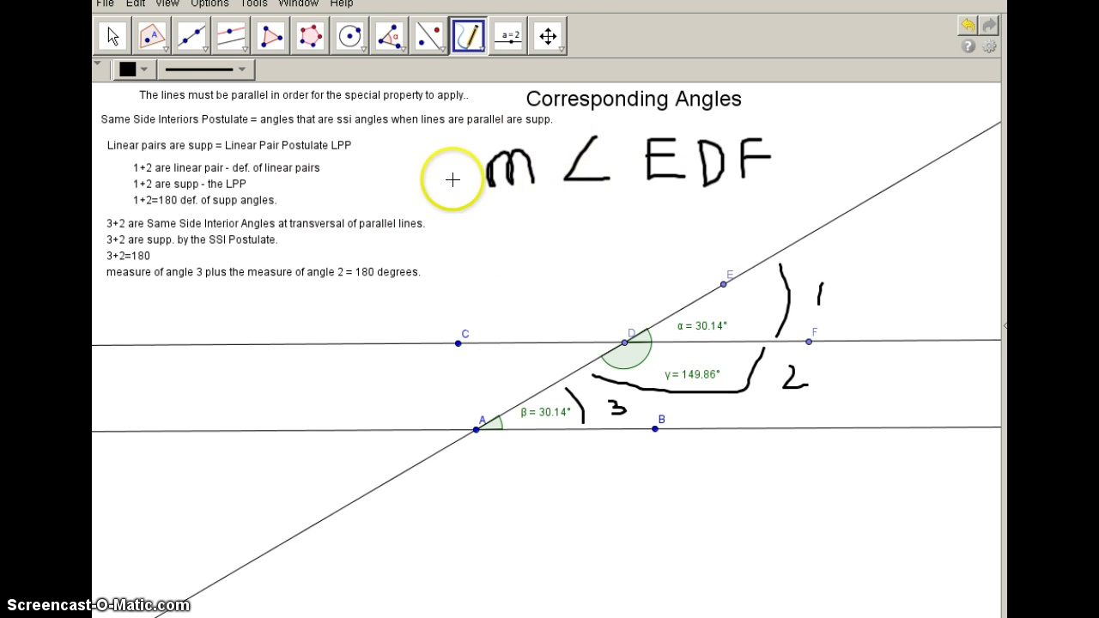
mouse_move(554, 169)
mouse_down()
mouse_move(582, 140)
mouse_move(503, 173)
mouse_move(643, 152)
mouse_move(768, 152)
mouse_move(601, 179)
mouse_move(608, 169)
mouse_up()
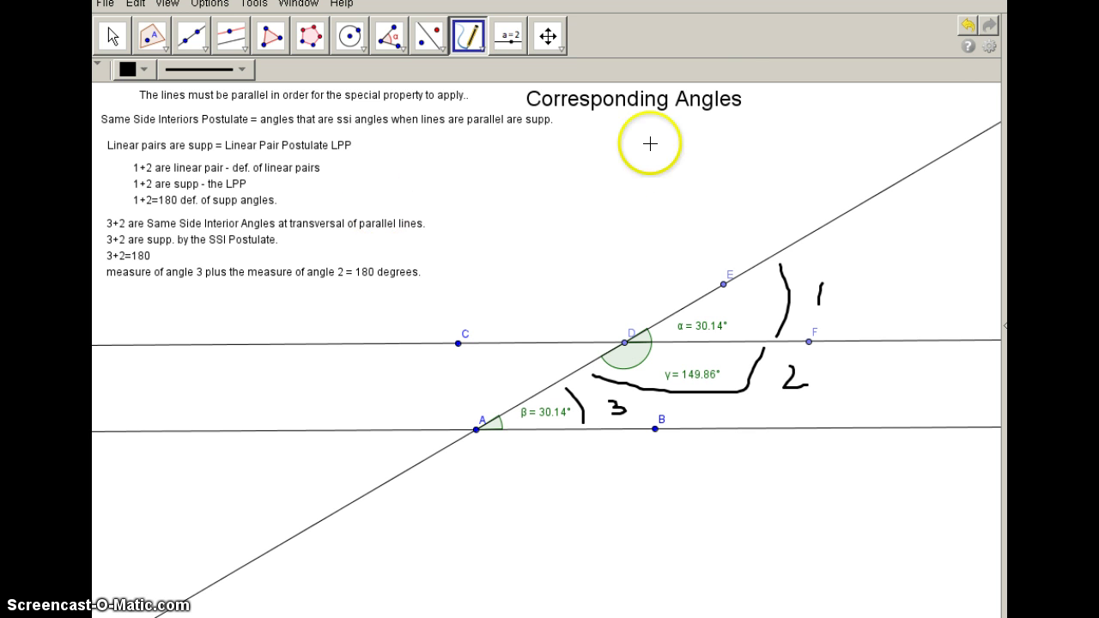
click(464, 55)
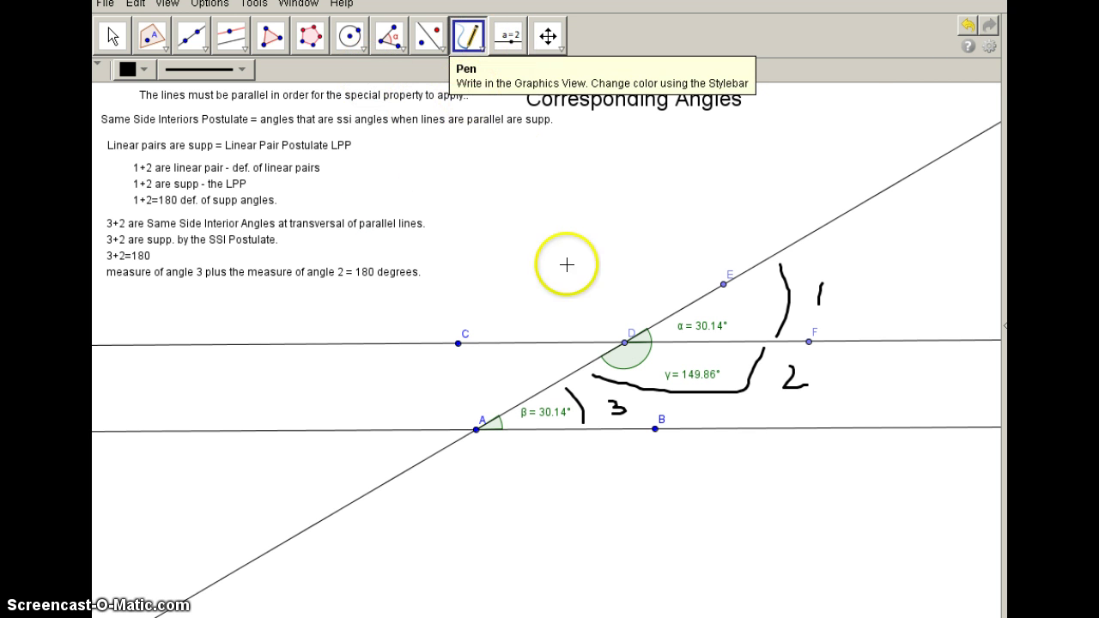